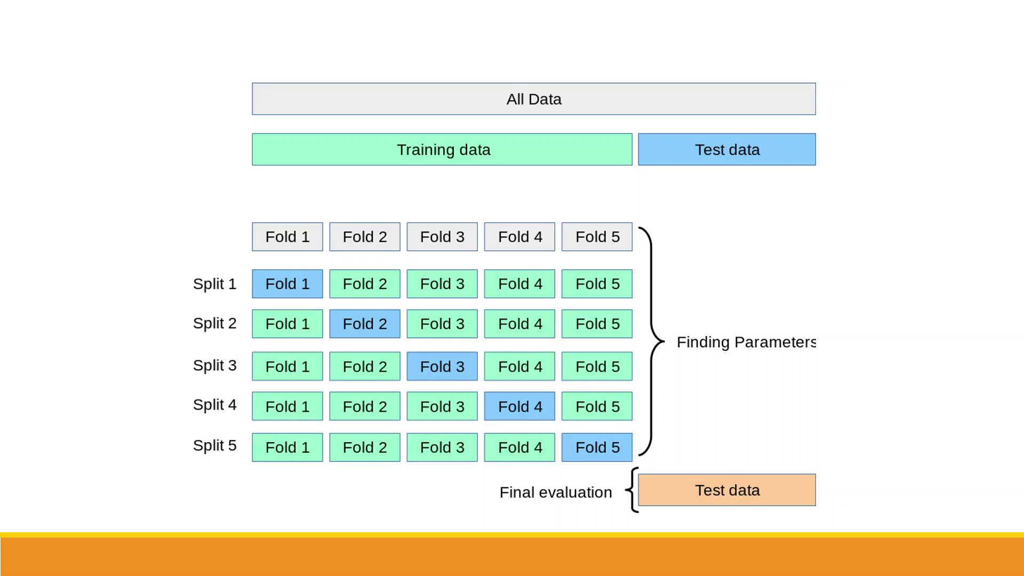
# - End the slideshow and return to editing the Naive Bayes in Orange deck at slide 5
pyautogui.press('Escape')
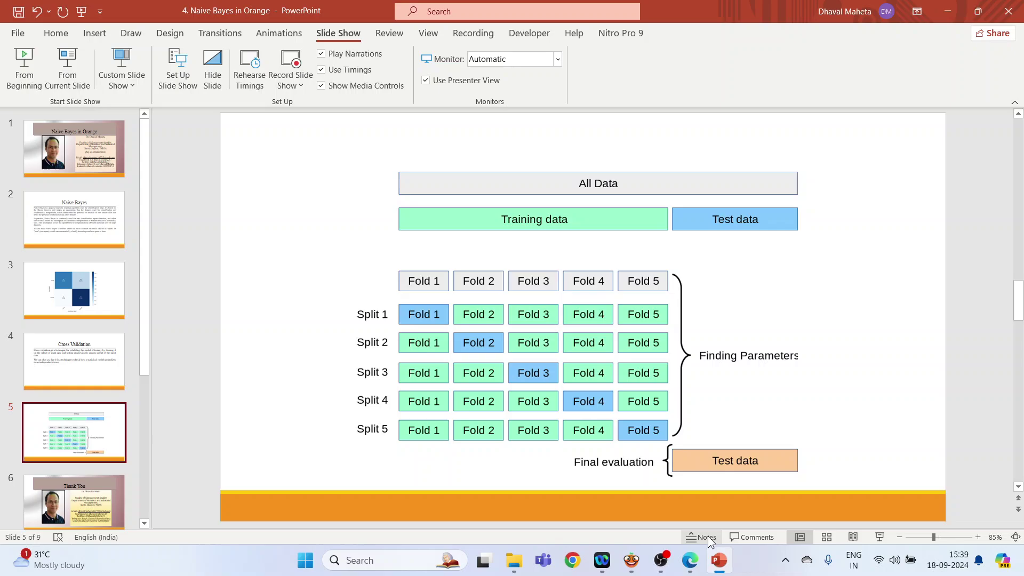
pyautogui.moveTo(637, 568)
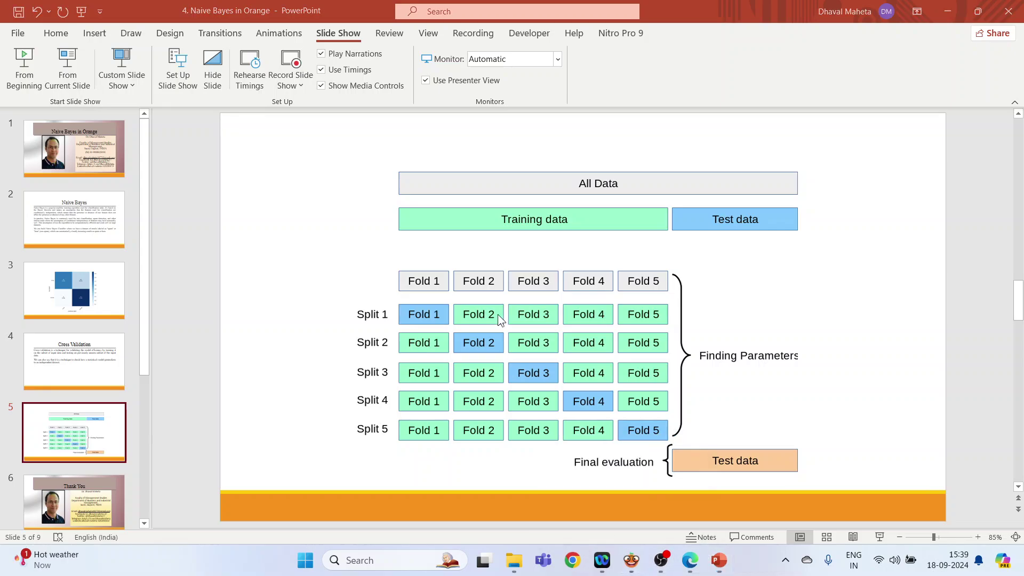
# - Add a File widget in Orange and load heart1.csv into it
pyautogui.click(640, 570)
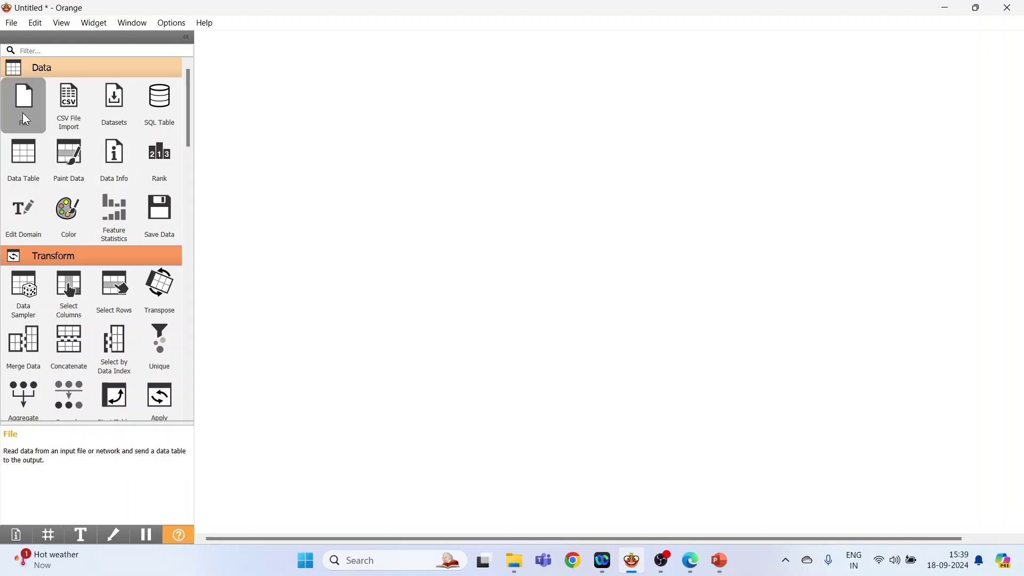
pyautogui.moveTo(22, 113); pyautogui.dragTo(274, 135)
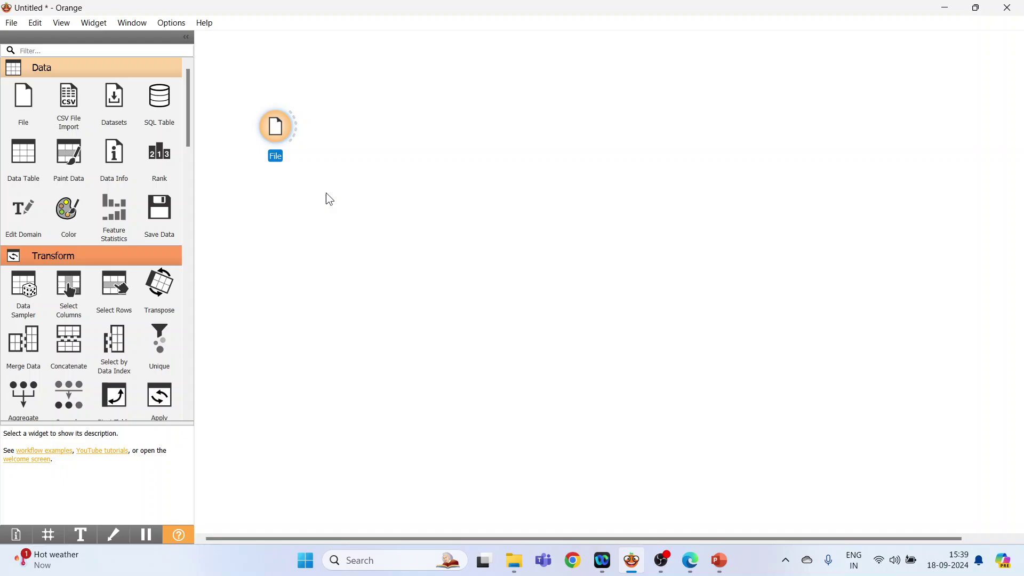
pyautogui.doubleClick(279, 129)
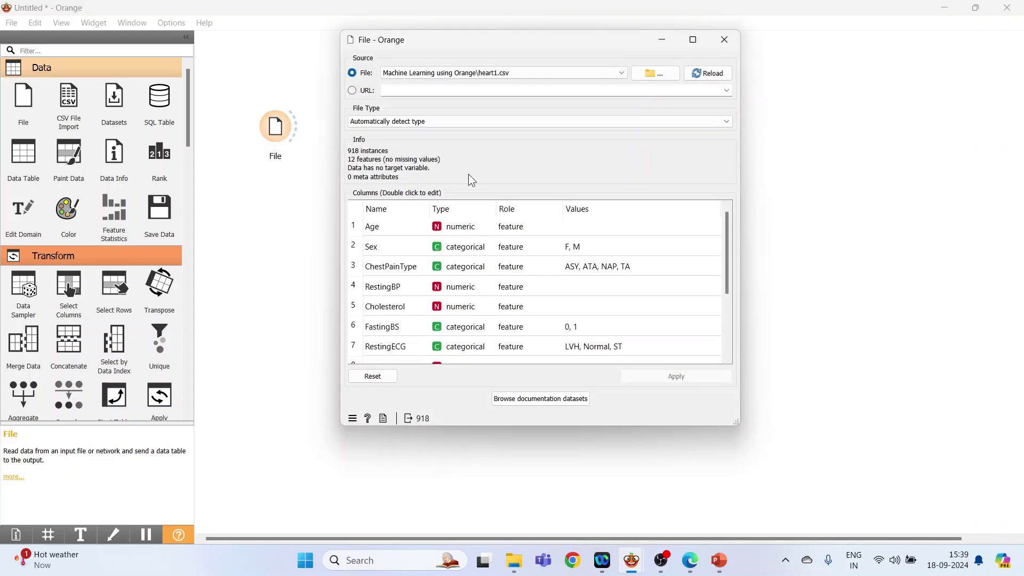
pyautogui.click(666, 78)
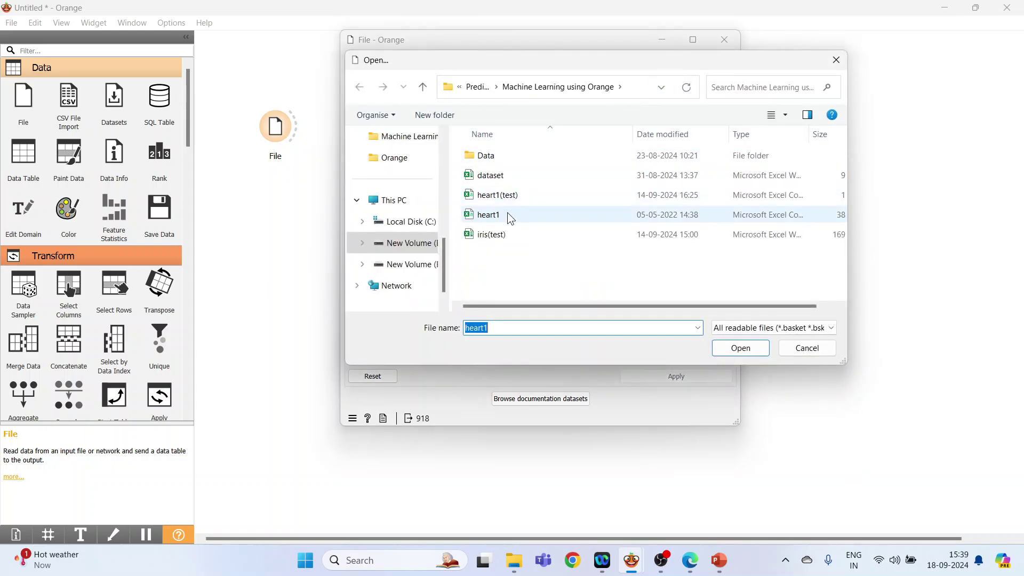
pyautogui.click(507, 212)
pyautogui.click(734, 350)
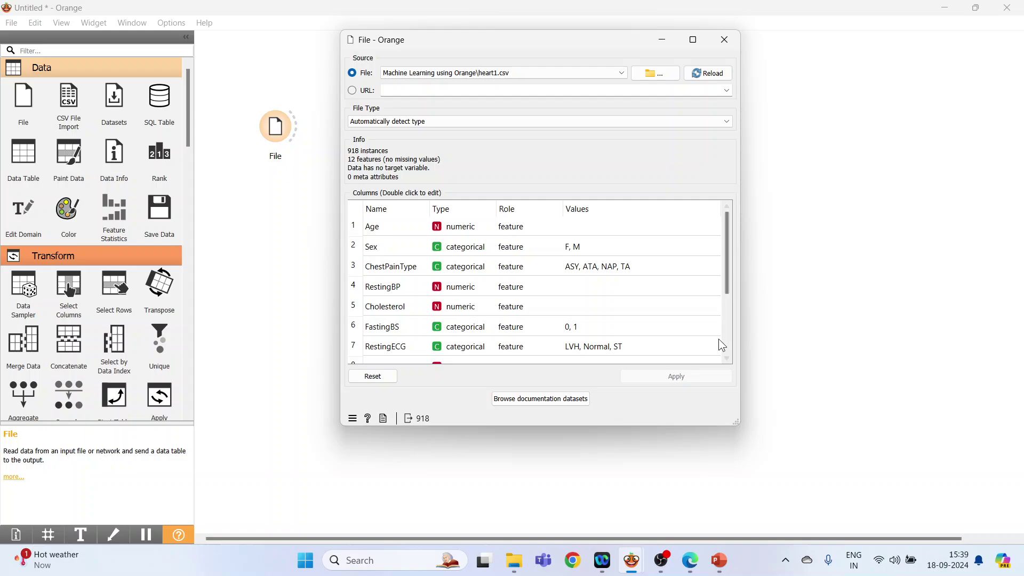
# - Review the Age through FastingBS columns and keep HeartDisease as the target
pyautogui.doubleClick(390, 230)
pyautogui.doubleClick(388, 247)
pyautogui.doubleClick(394, 267)
pyautogui.doubleClick(397, 288)
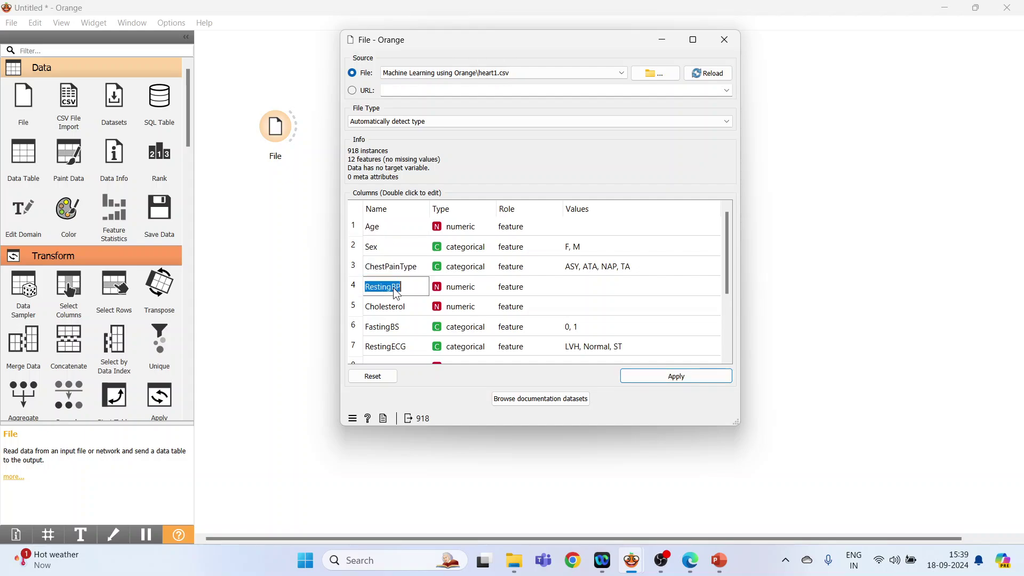
pyautogui.doubleClick(401, 306)
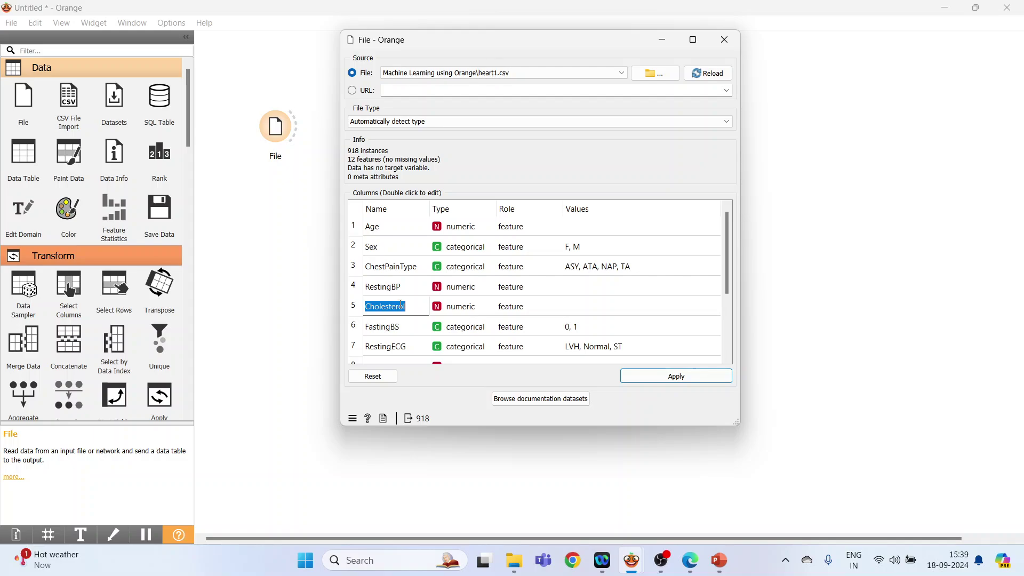
pyautogui.doubleClick(400, 327)
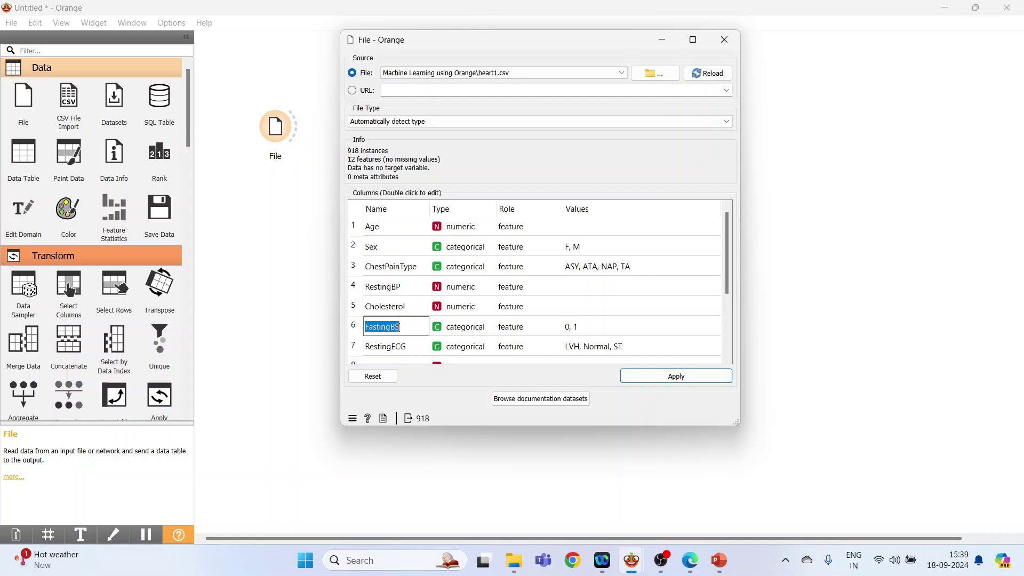
pyautogui.moveTo(729, 285); pyautogui.dragTo(727, 347)
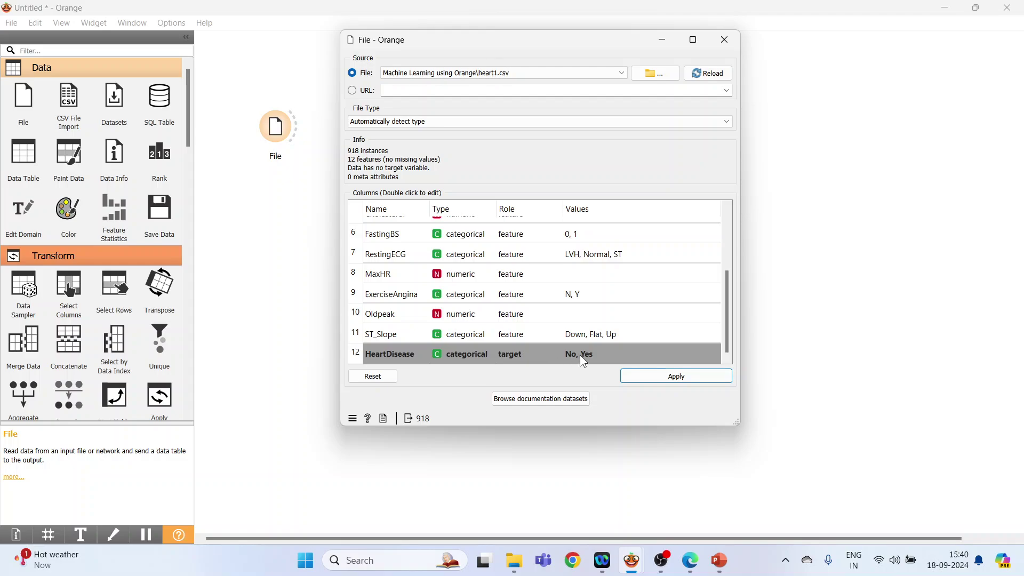
pyautogui.doubleClick(529, 353)
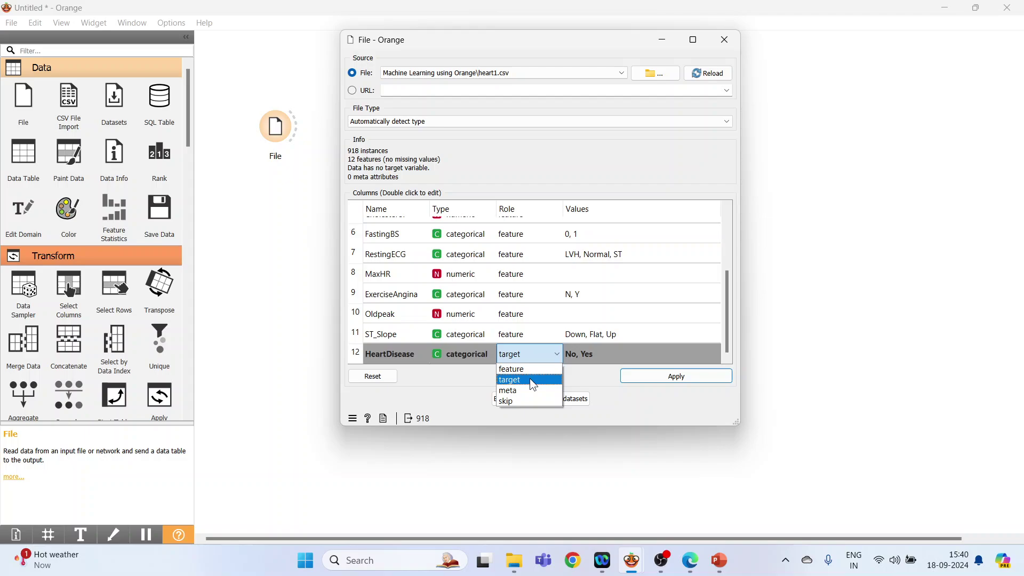
pyautogui.click(529, 378)
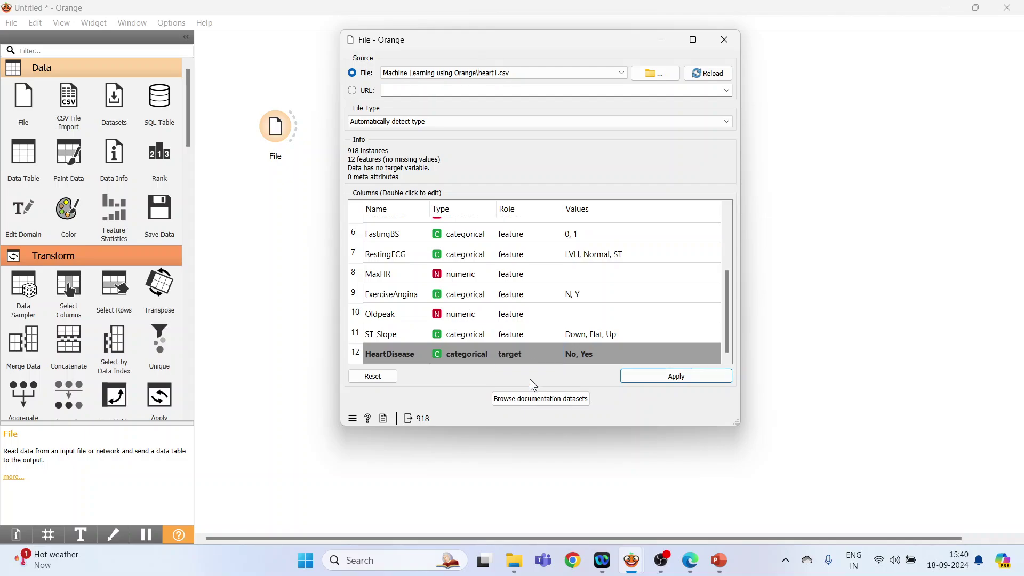
# - Feed File into a new Data Sampler, left at a fixed 70% proportion
pyautogui.click(725, 44)
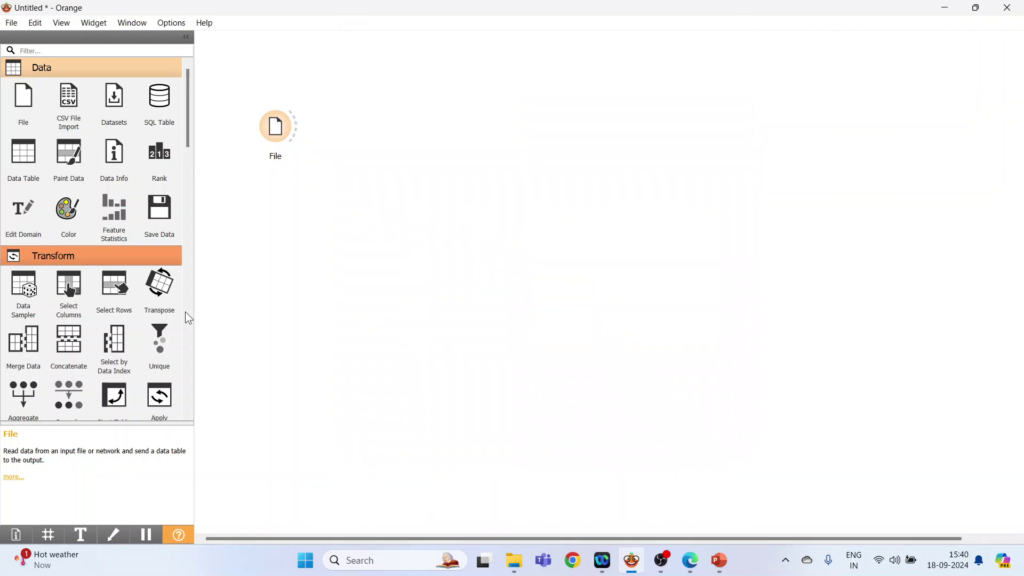
pyautogui.click(30, 301)
pyautogui.moveTo(296, 126); pyautogui.dragTo(379, 132)
pyautogui.doubleClick(379, 130)
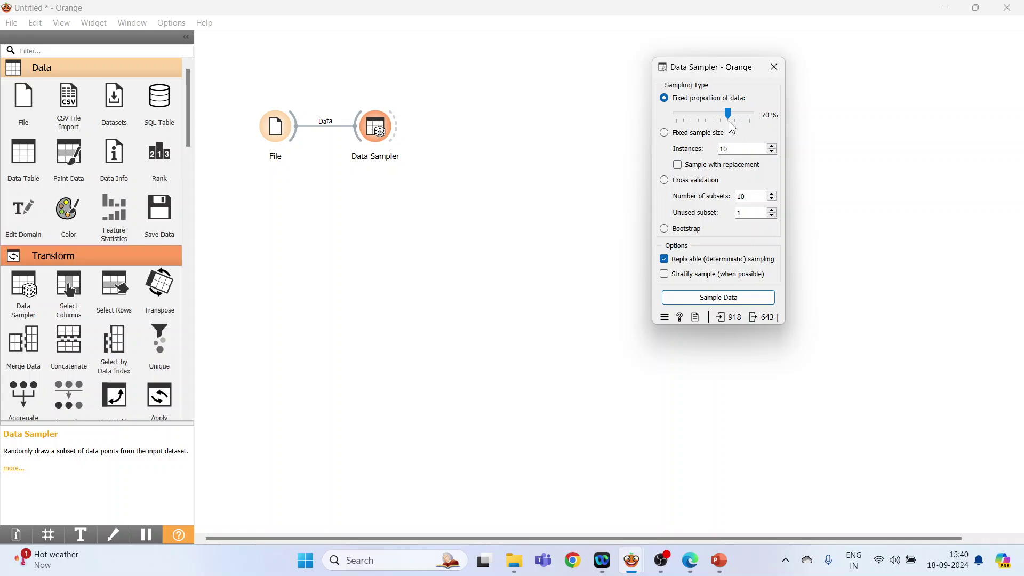
pyautogui.click(665, 133)
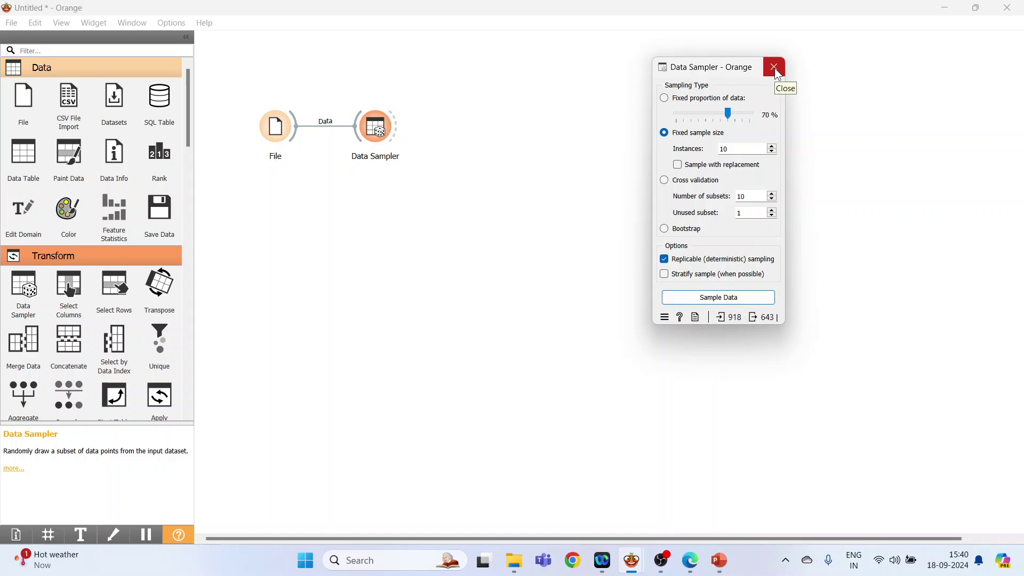
pyautogui.click(664, 98)
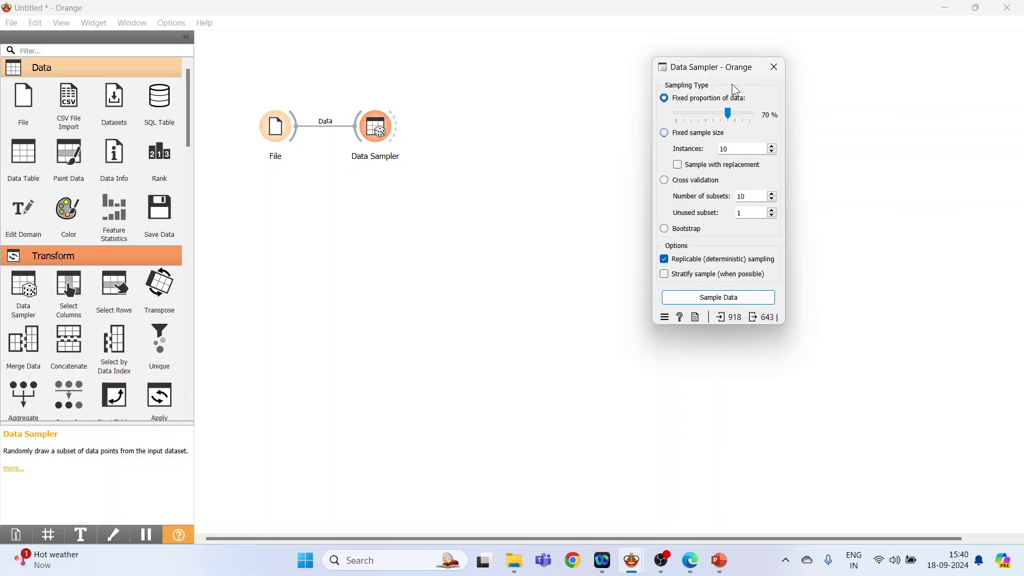
pyautogui.click(774, 67)
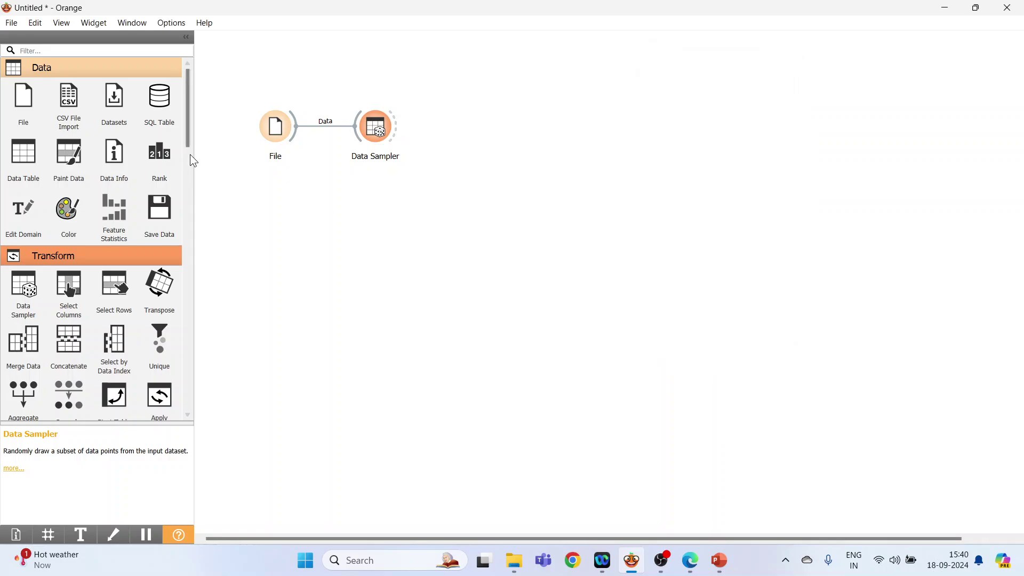
# - Add Test and Score fed by Data Sampler, with Naive Bayes connected as learner
pyautogui.moveTo(187, 135); pyautogui.dragTo(205, 344)
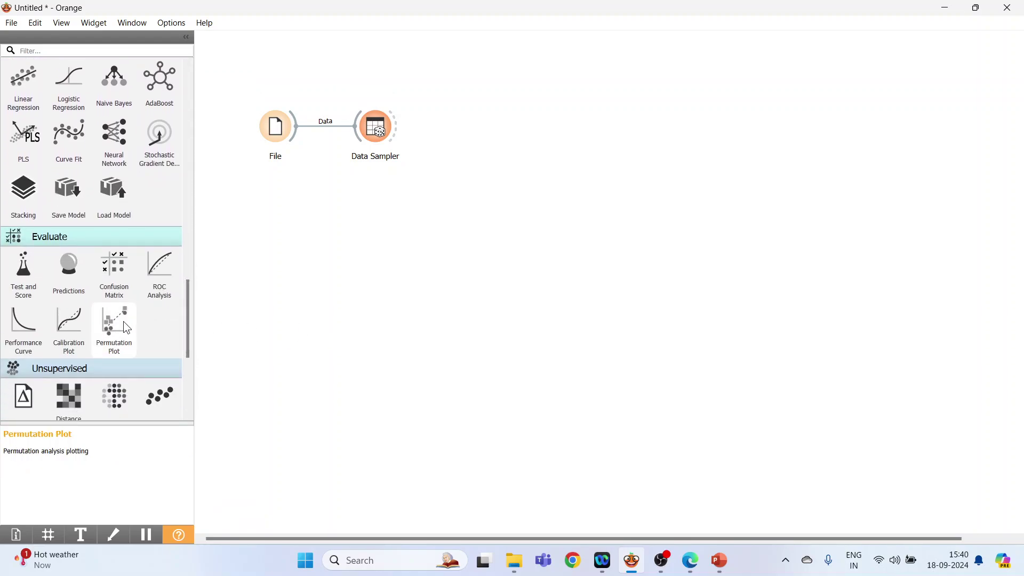
pyautogui.click(31, 285)
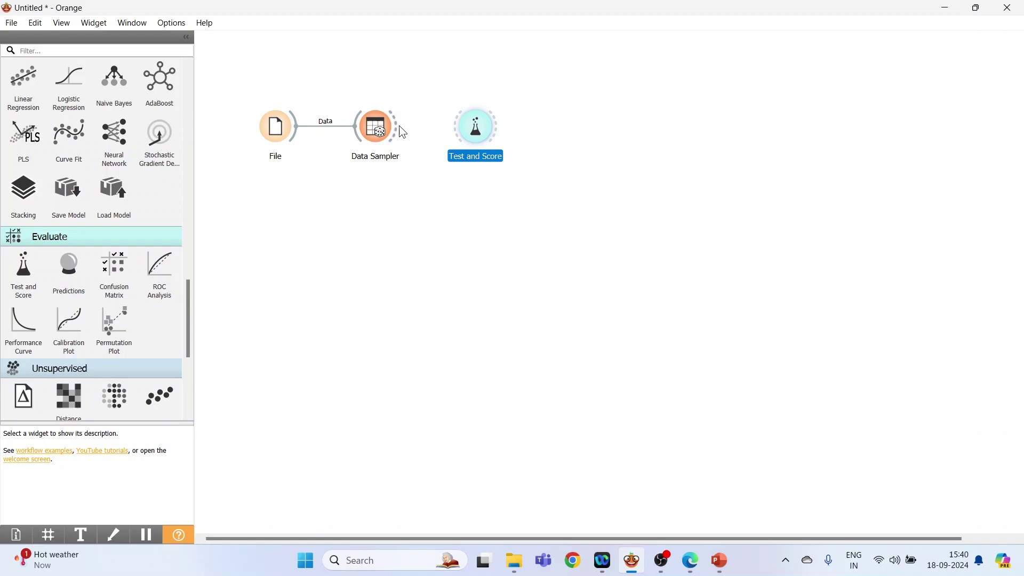
pyautogui.moveTo(403, 131); pyautogui.dragTo(459, 130)
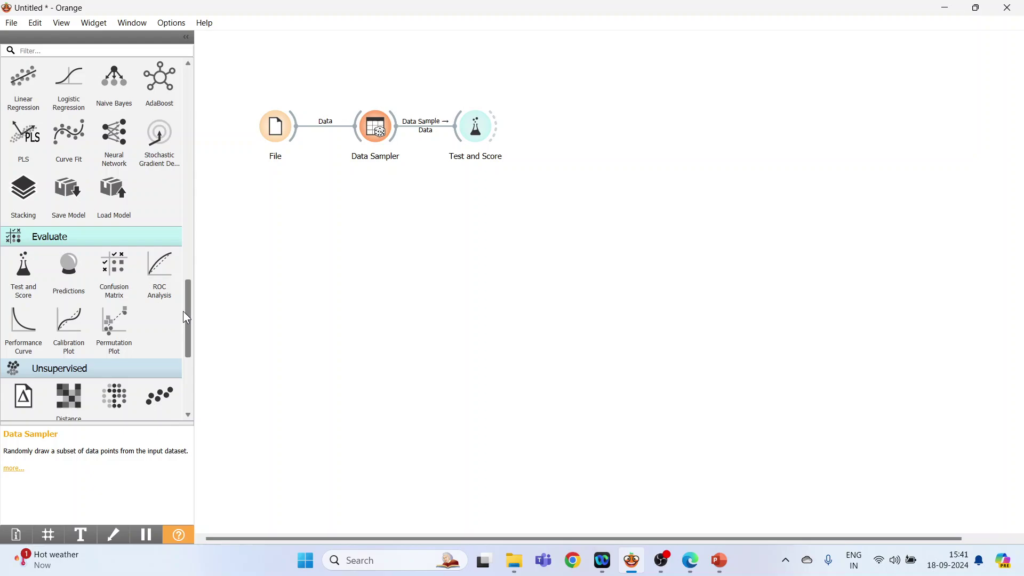
pyautogui.moveTo(187, 312); pyautogui.dragTo(194, 273)
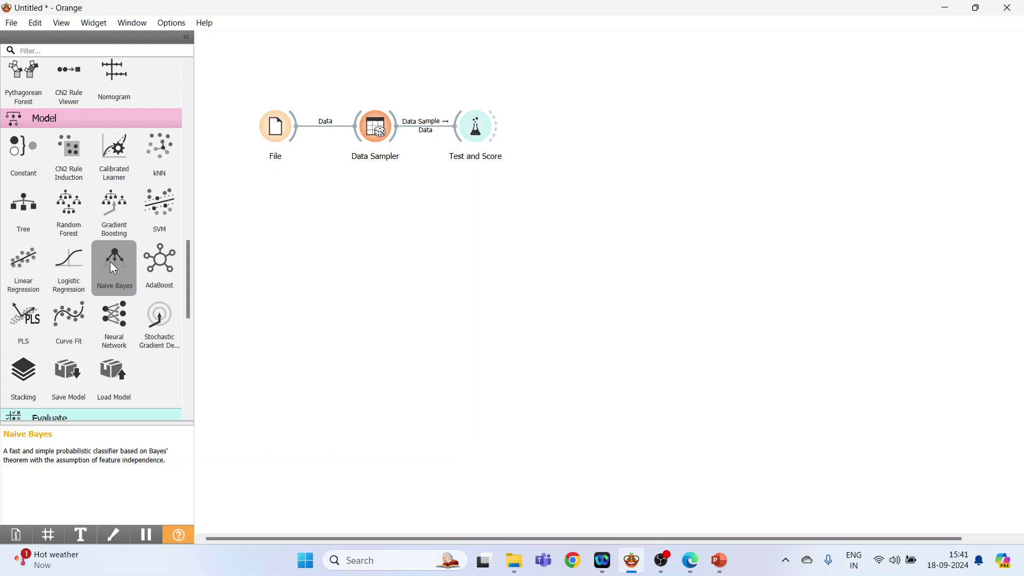
pyautogui.moveTo(113, 268); pyautogui.dragTo(469, 129)
pyautogui.doubleClick(481, 127)
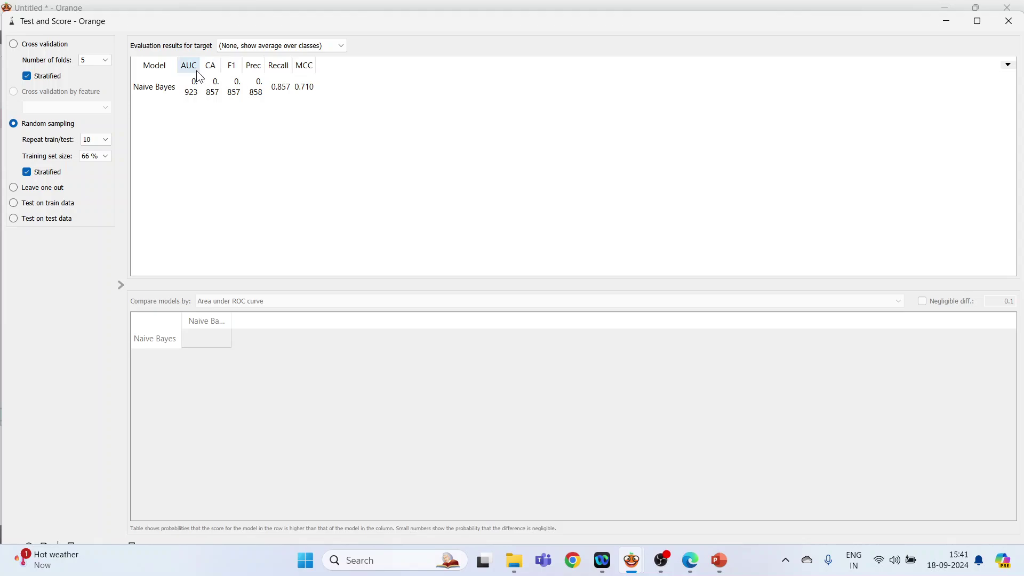
# - Widen the AUC and F1 columns, try cross validation, then return to random sampling
pyautogui.moveTo(200, 70); pyautogui.dragTo(265, 64)
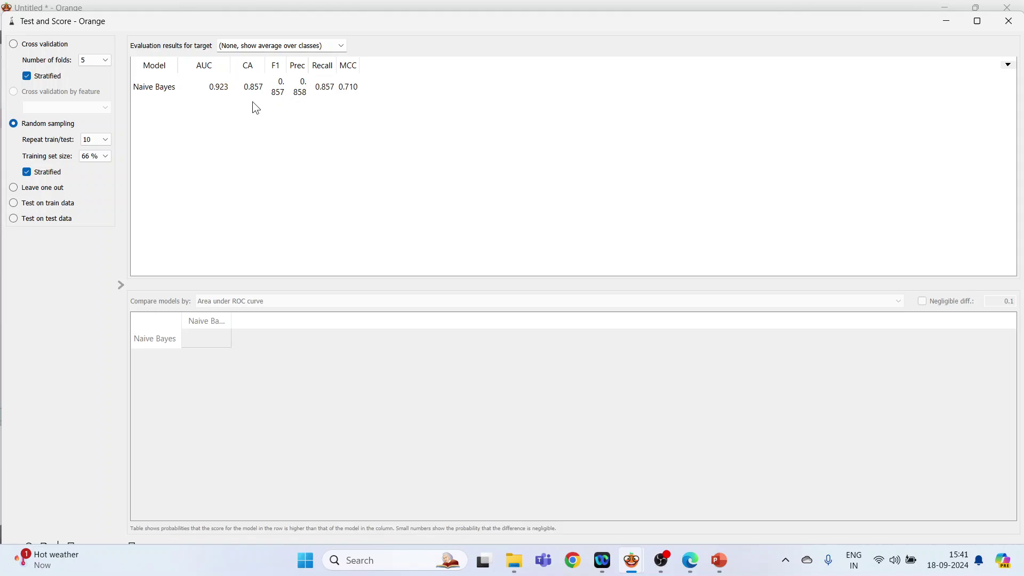
pyautogui.moveTo(286, 64); pyautogui.dragTo(340, 65)
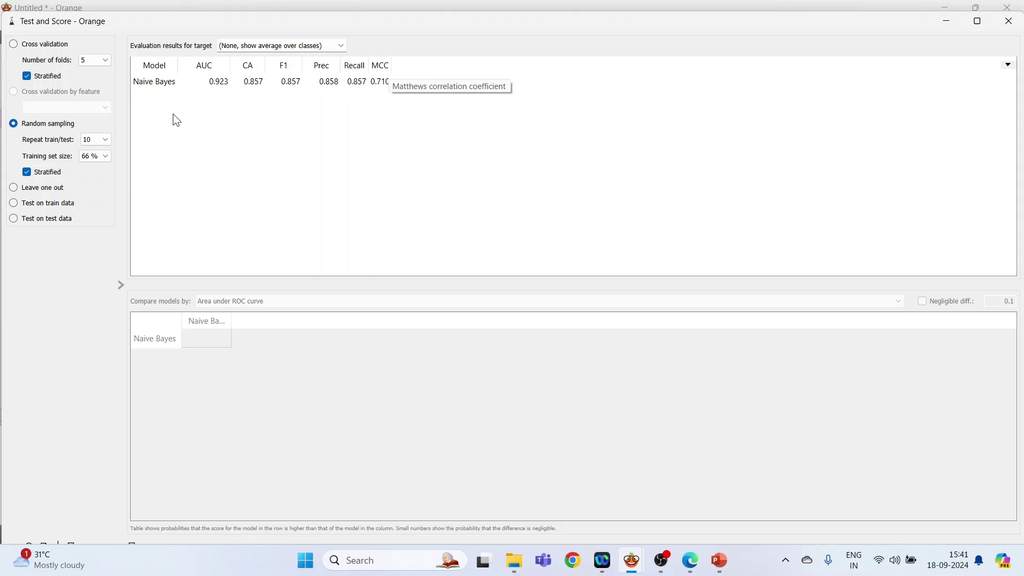
pyautogui.click(14, 45)
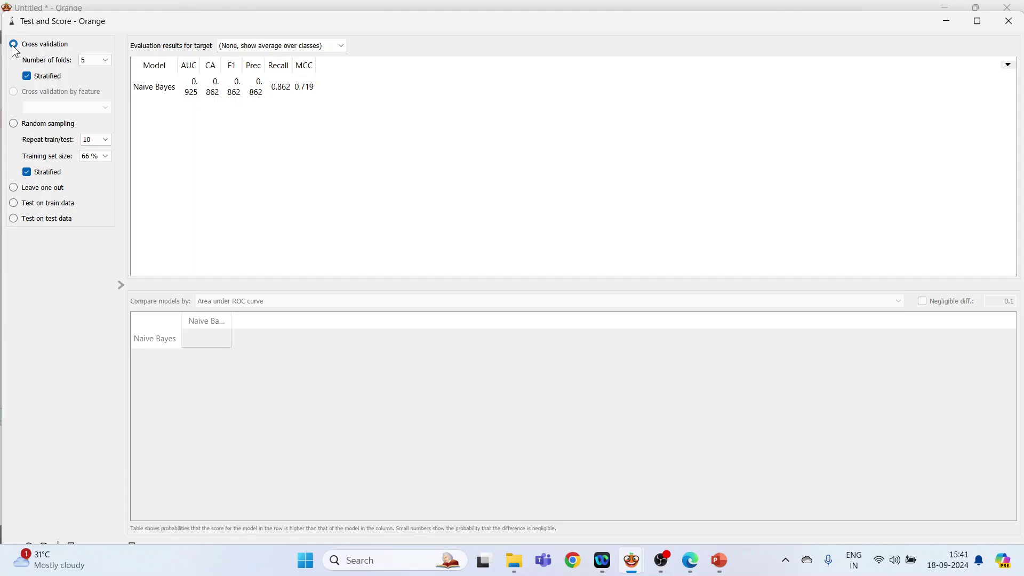
pyautogui.click(14, 124)
# - Add a Confusion Matrix fed by Test and Score's evaluation results
pyautogui.click(1008, 21)
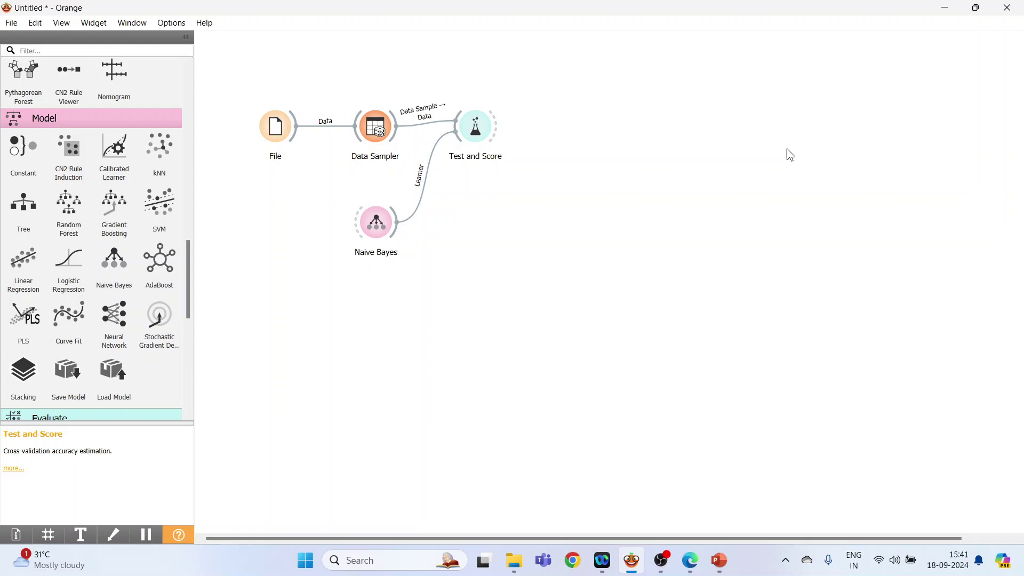
pyautogui.moveTo(188, 293); pyautogui.dragTo(190, 353)
pyautogui.moveTo(114, 178); pyautogui.dragTo(592, 153)
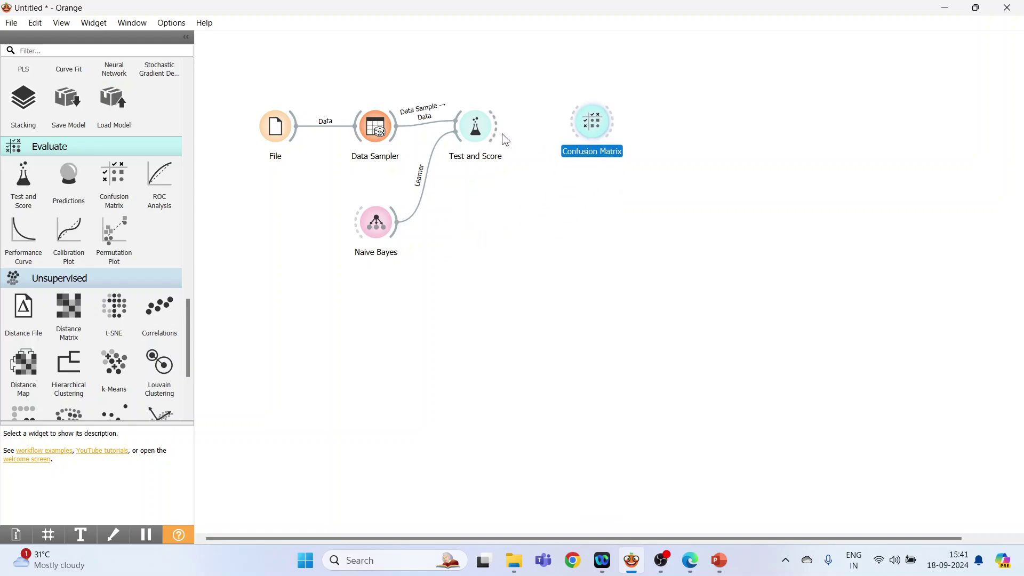
pyautogui.moveTo(498, 132); pyautogui.dragTo(593, 128)
pyautogui.doubleClick(599, 127)
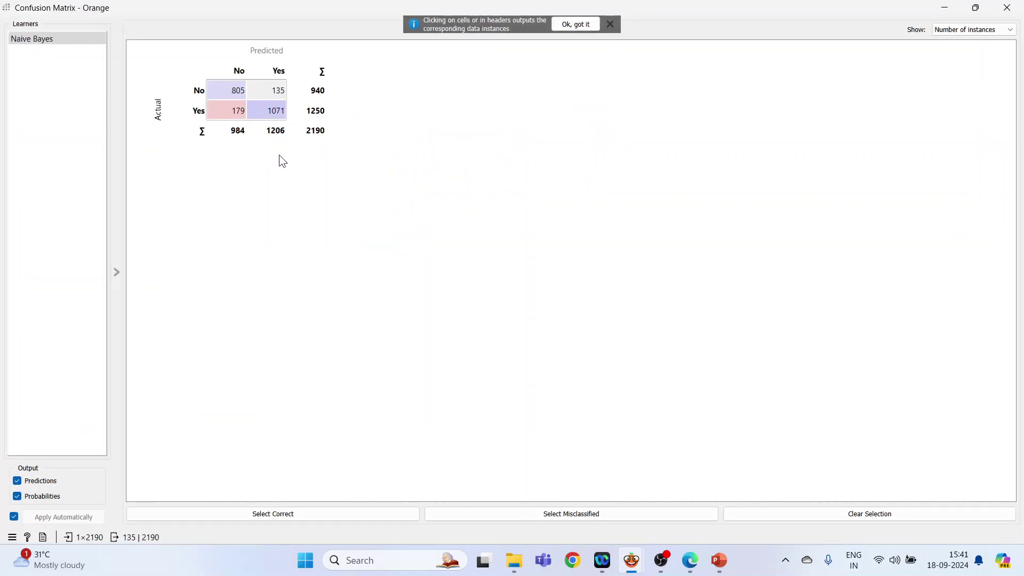
# - Select each confusion matrix cell in turn: 805, 1071, 179 and 135 instances
pyautogui.click(234, 97)
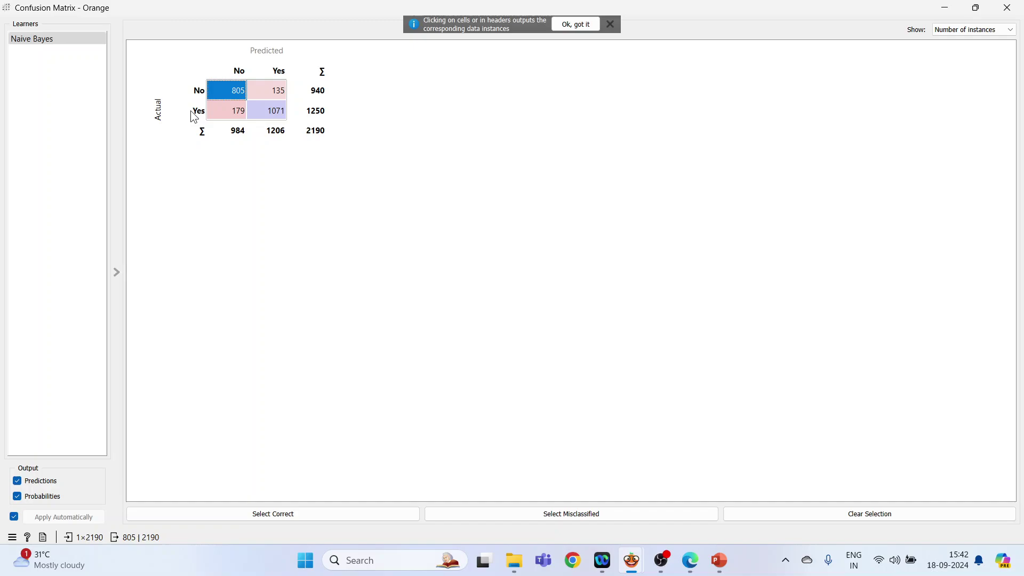
pyautogui.click(275, 112)
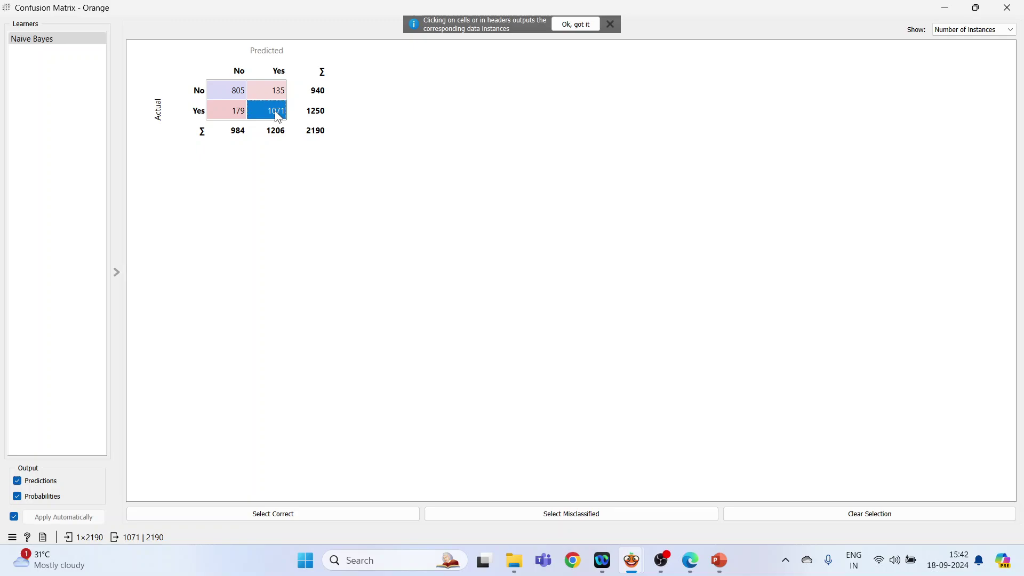
pyautogui.click(237, 97)
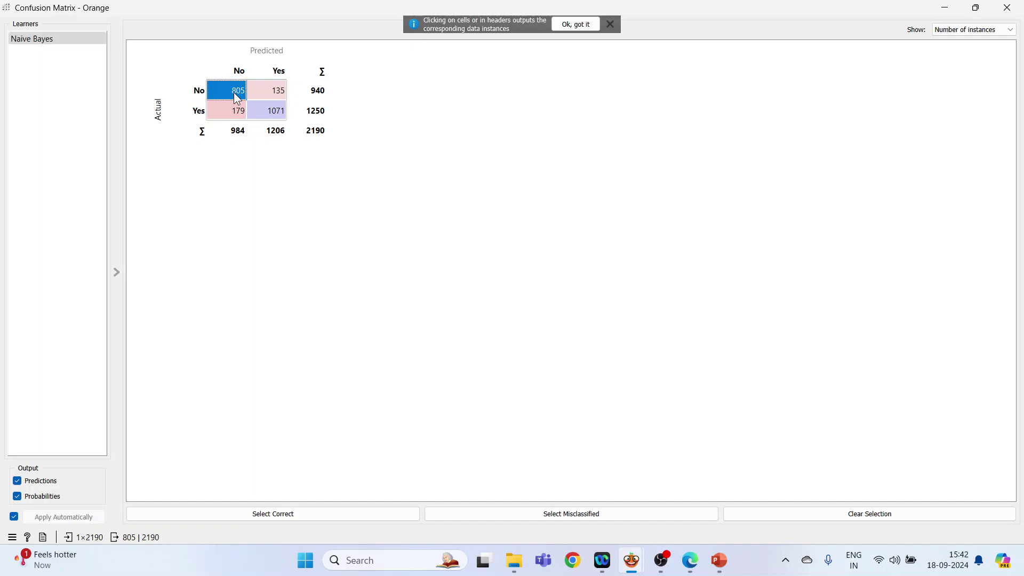
pyautogui.click(234, 112)
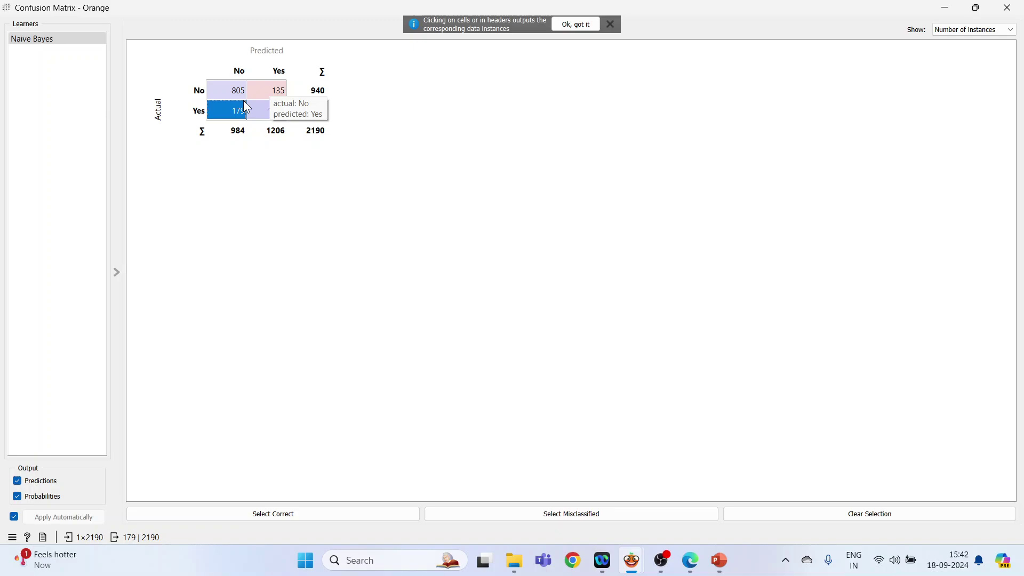
pyautogui.click(283, 90)
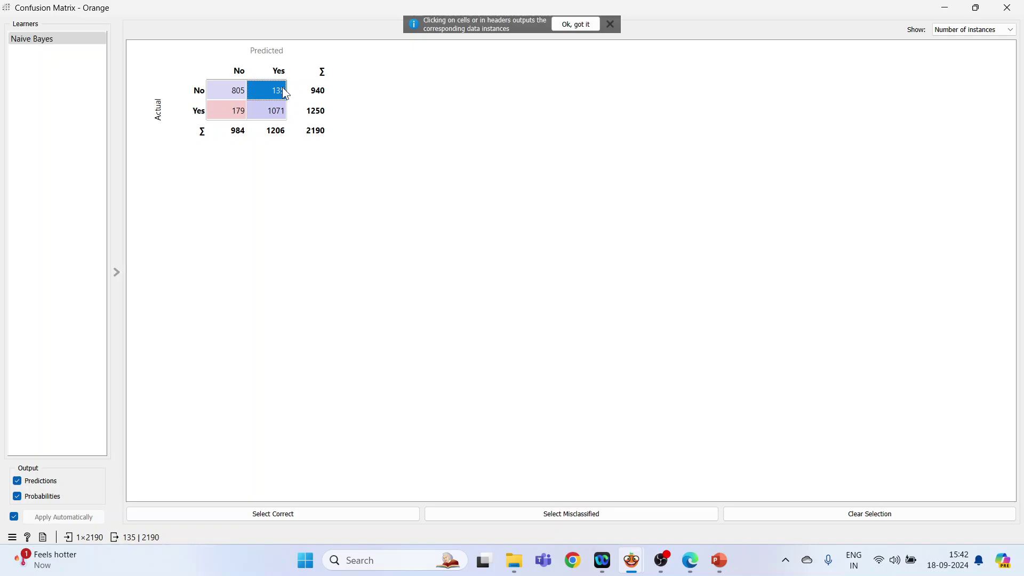
pyautogui.click(1007, 7)
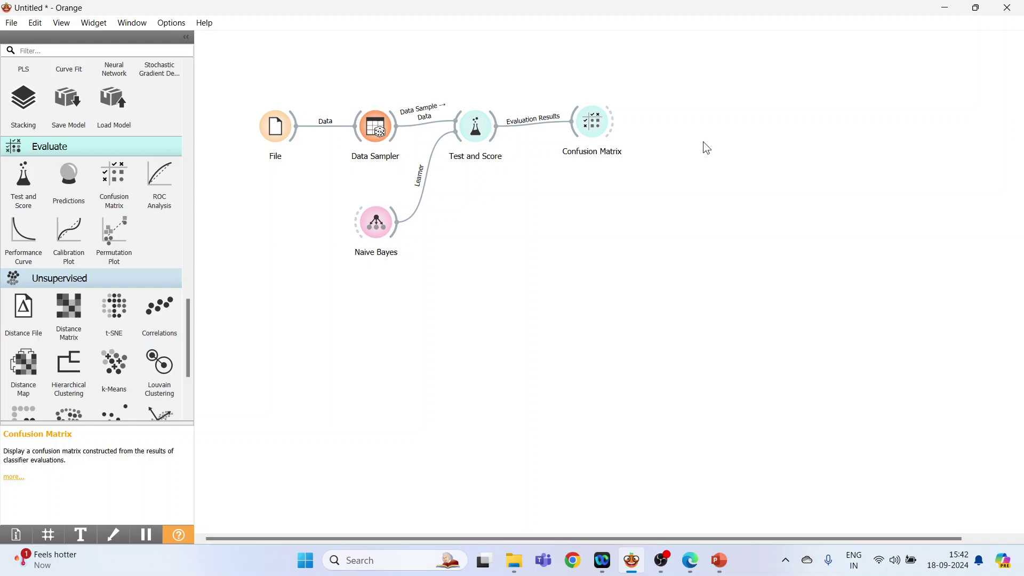
# - Add a ROC Analysis widget and rearrange the existing workflow nodes across the canvas
pyautogui.moveTo(162, 206); pyautogui.dragTo(728, 202)
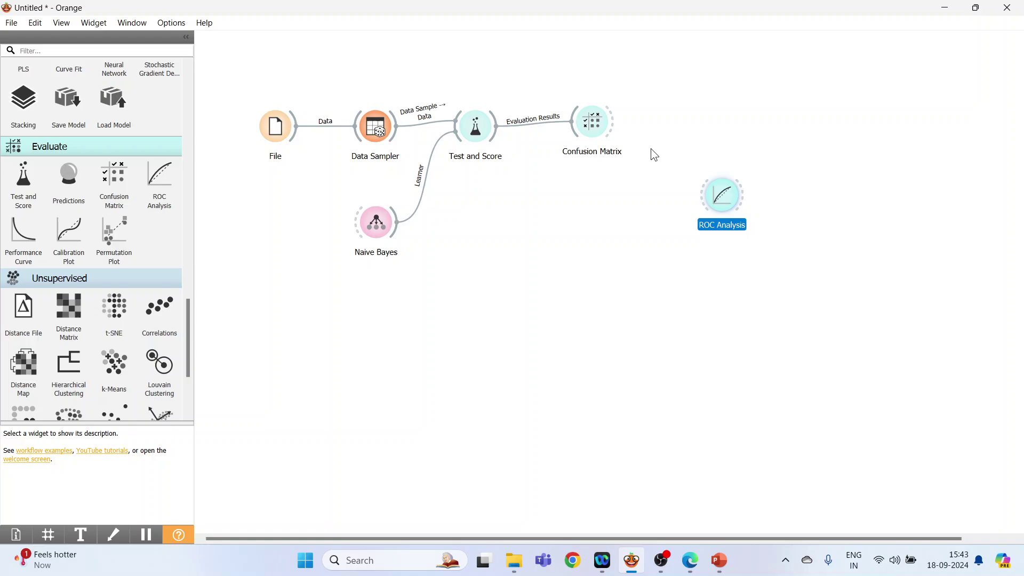
pyautogui.moveTo(601, 136); pyautogui.dragTo(782, 90)
pyautogui.moveTo(729, 195); pyautogui.dragTo(793, 199)
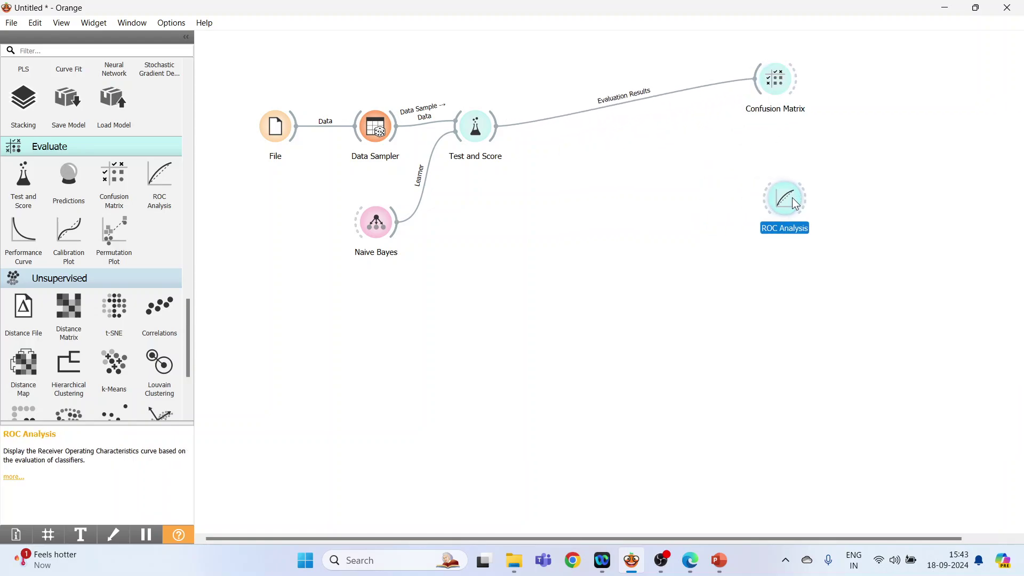
pyautogui.moveTo(476, 128); pyautogui.dragTo(588, 90)
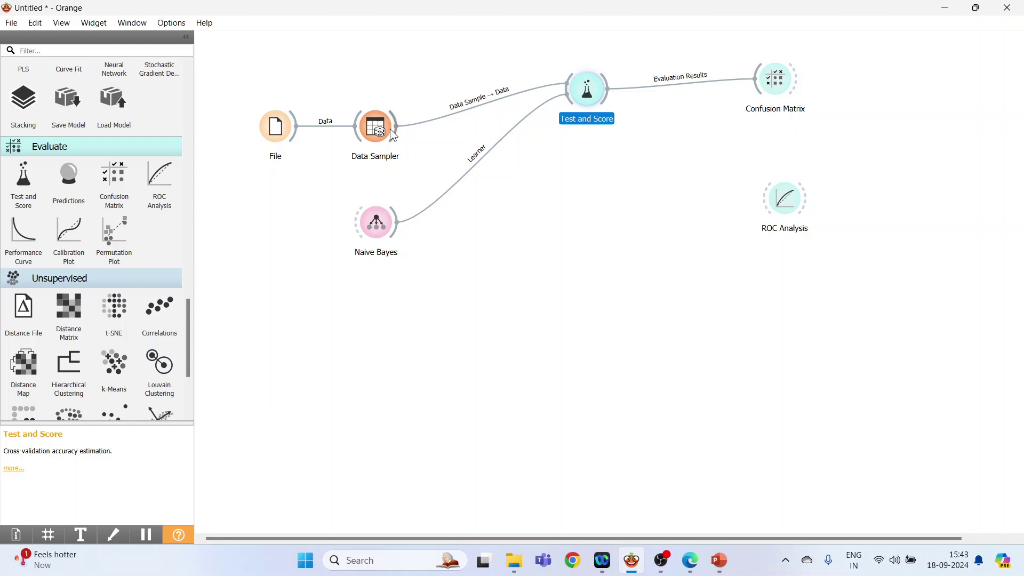
pyautogui.moveTo(372, 135); pyautogui.dragTo(387, 90)
pyautogui.moveTo(284, 132); pyautogui.dragTo(259, 87)
pyautogui.moveTo(394, 208); pyautogui.dragTo(426, 209)
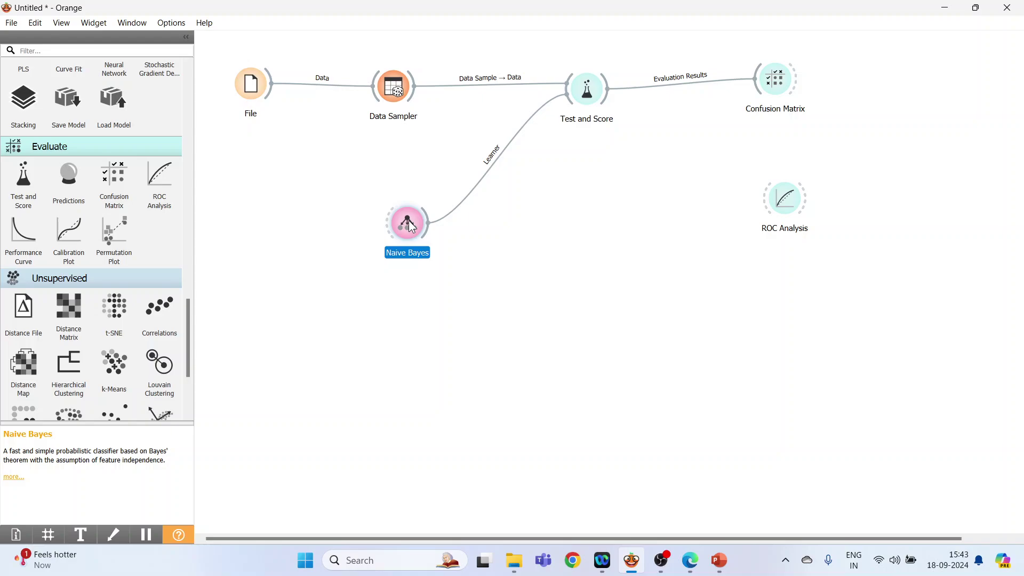
# - Link Test and Score to ROC Analysis and view the Naive Bayes ROC curve
pyautogui.moveTo(784, 193); pyautogui.dragTo(783, 161)
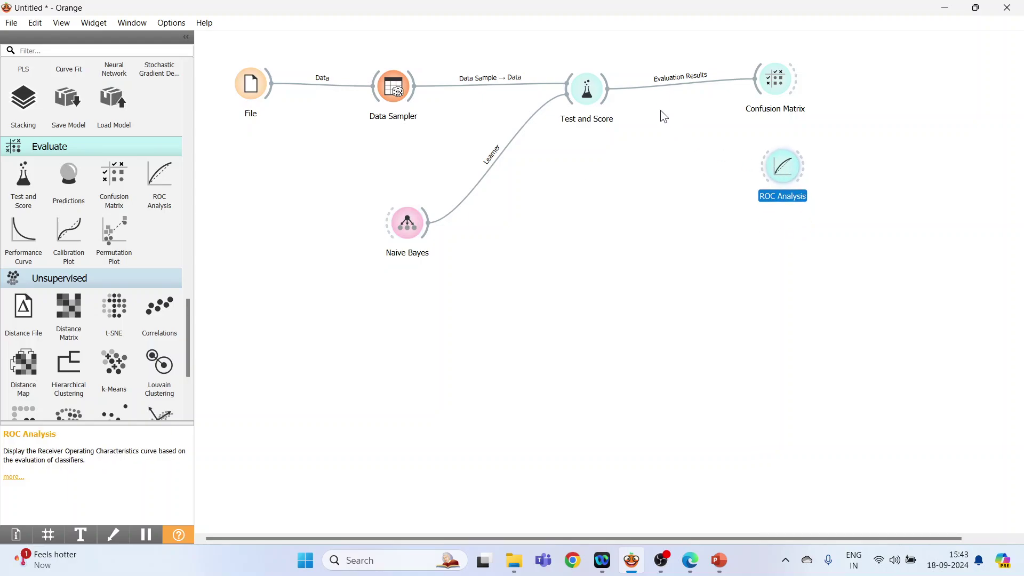
pyautogui.moveTo(610, 107); pyautogui.dragTo(782, 167)
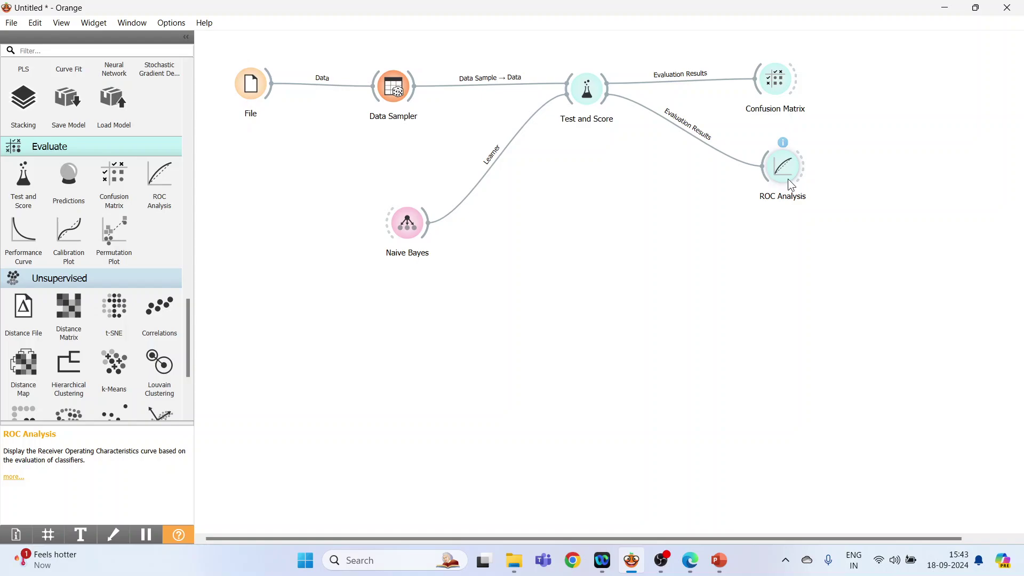
pyautogui.doubleClick(784, 168)
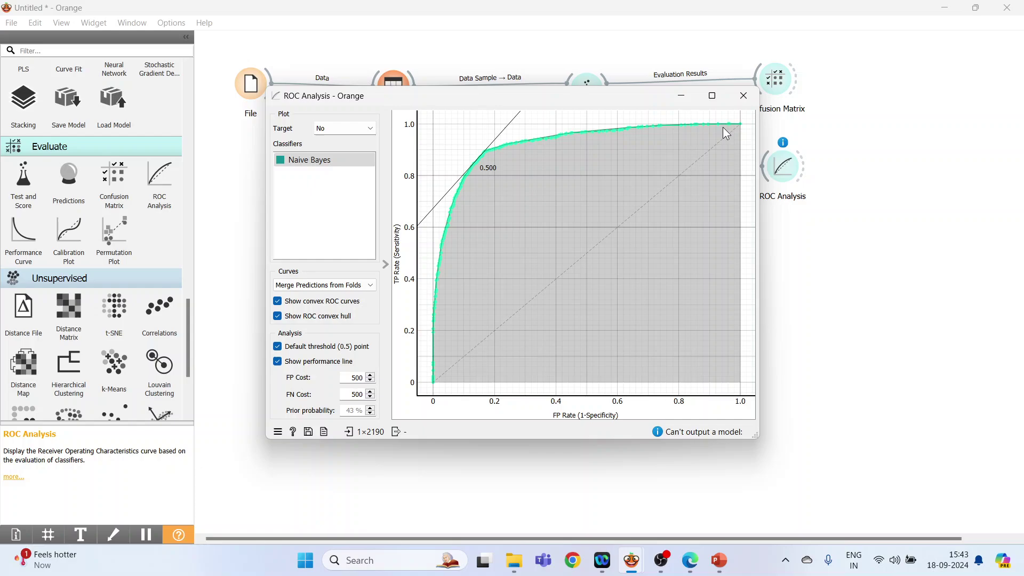
pyautogui.moveTo(434, 320)
# - Add a Performance Curve widget below ROC Analysis, linked to Test and Score's results
pyautogui.click(744, 102)
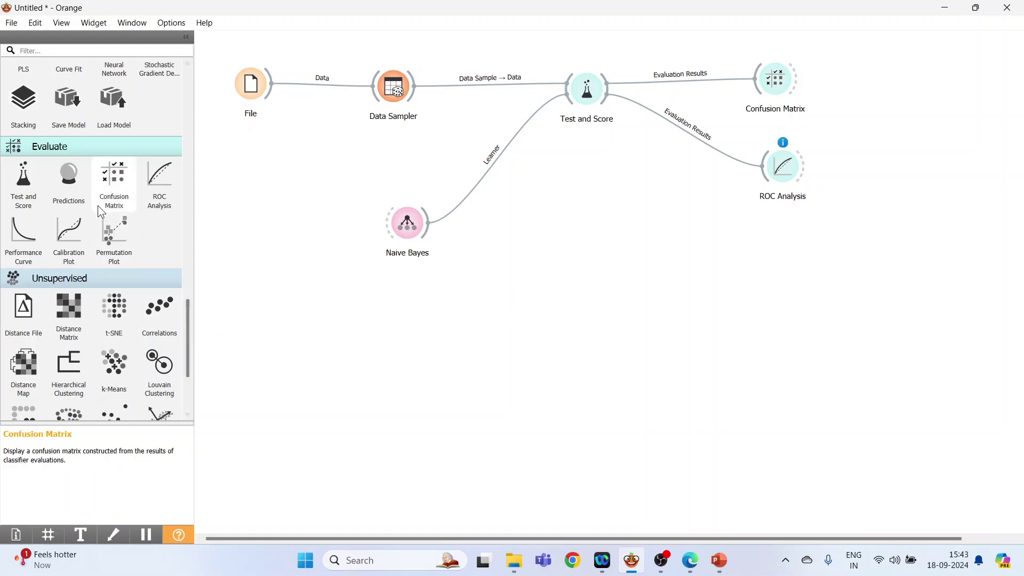
pyautogui.click(24, 234)
pyautogui.moveTo(885, 176); pyautogui.dragTo(789, 252)
pyautogui.moveTo(603, 121); pyautogui.dragTo(795, 266)
pyautogui.doubleClick(788, 248)
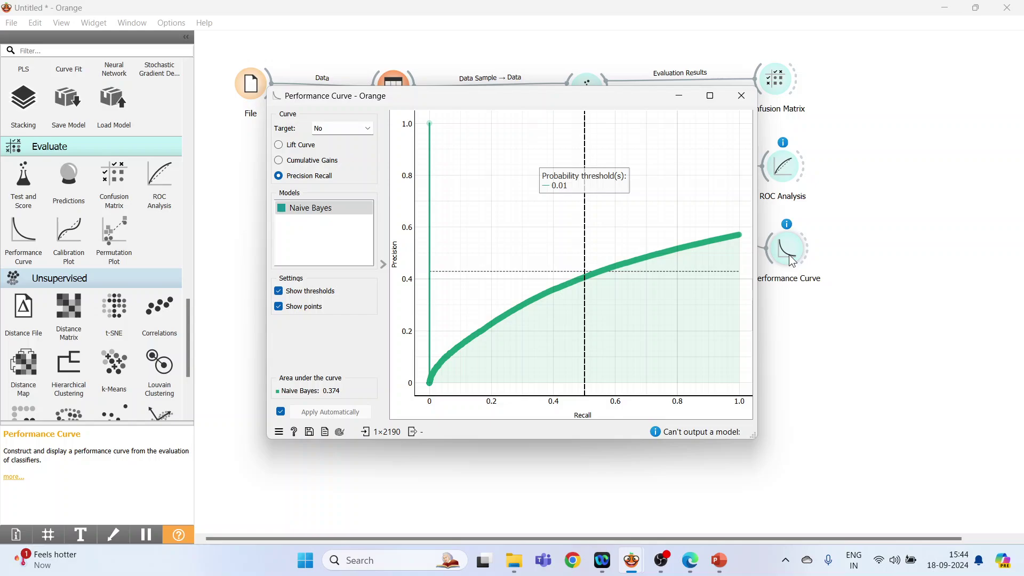
# - Set target Yes and compare lift, cumulative gains and precision-recall curves, ending on lift
pyautogui.click(370, 130)
pyautogui.click(347, 156)
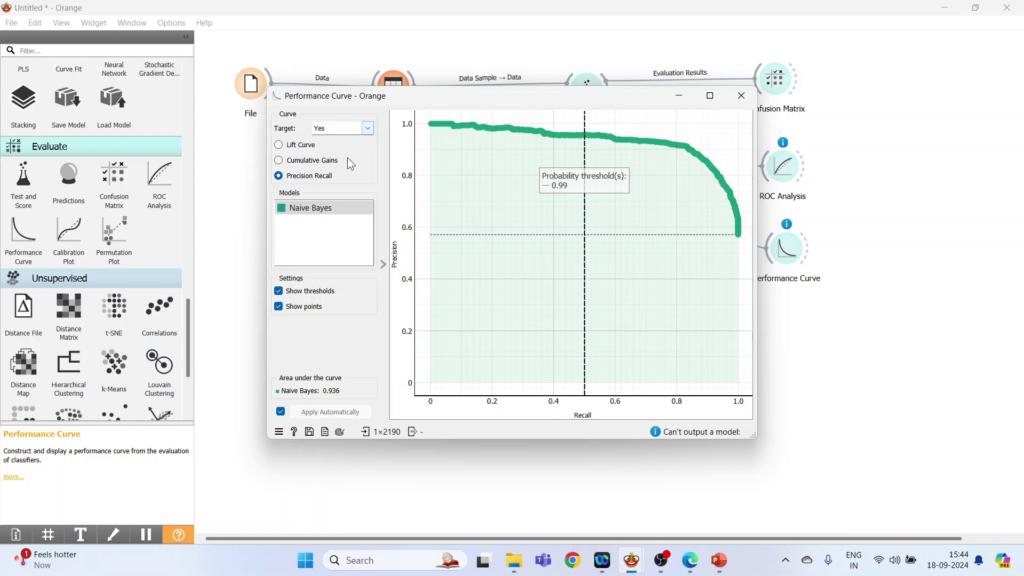
pyautogui.click(281, 148)
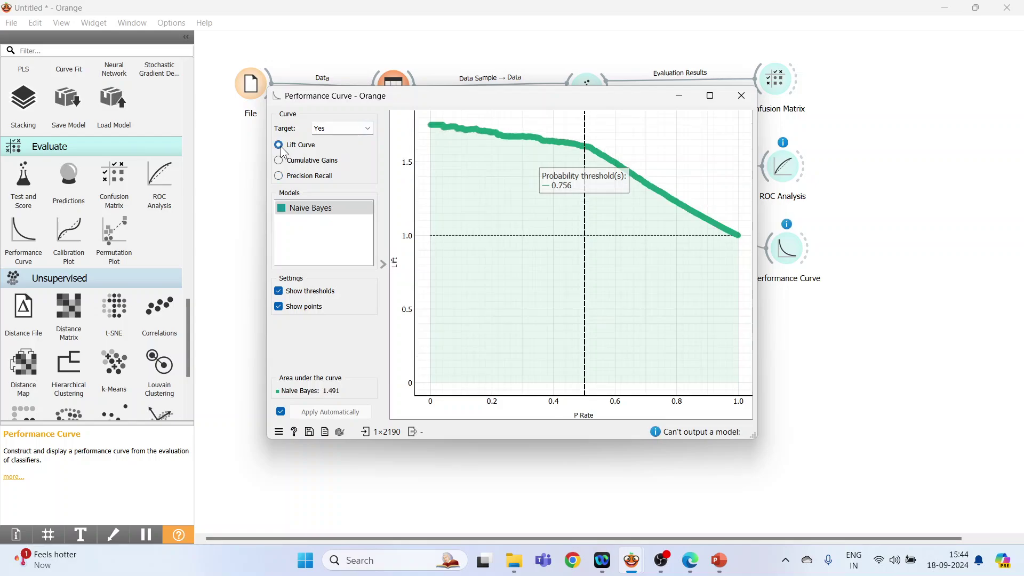
pyautogui.click(283, 162)
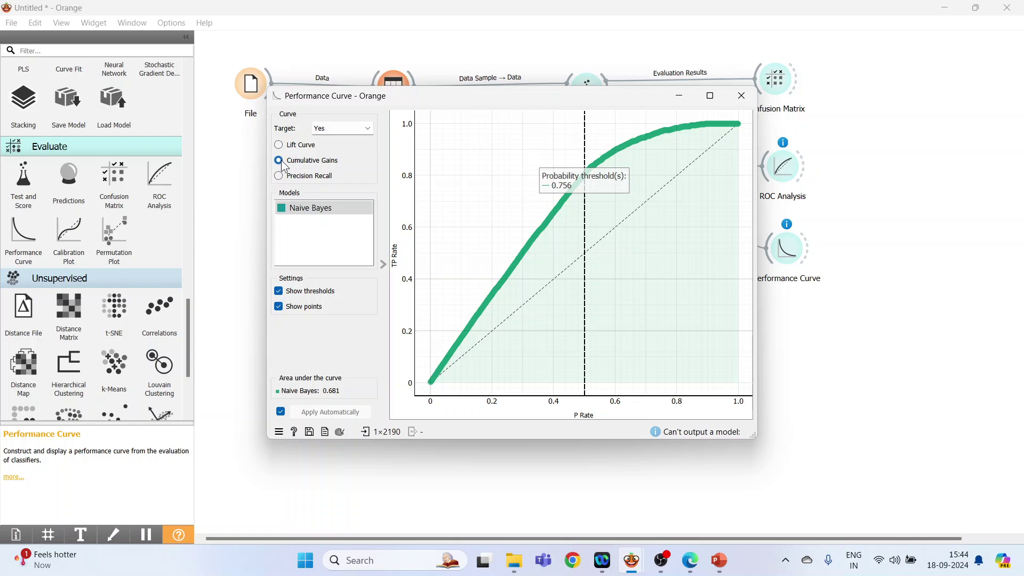
pyautogui.click(281, 178)
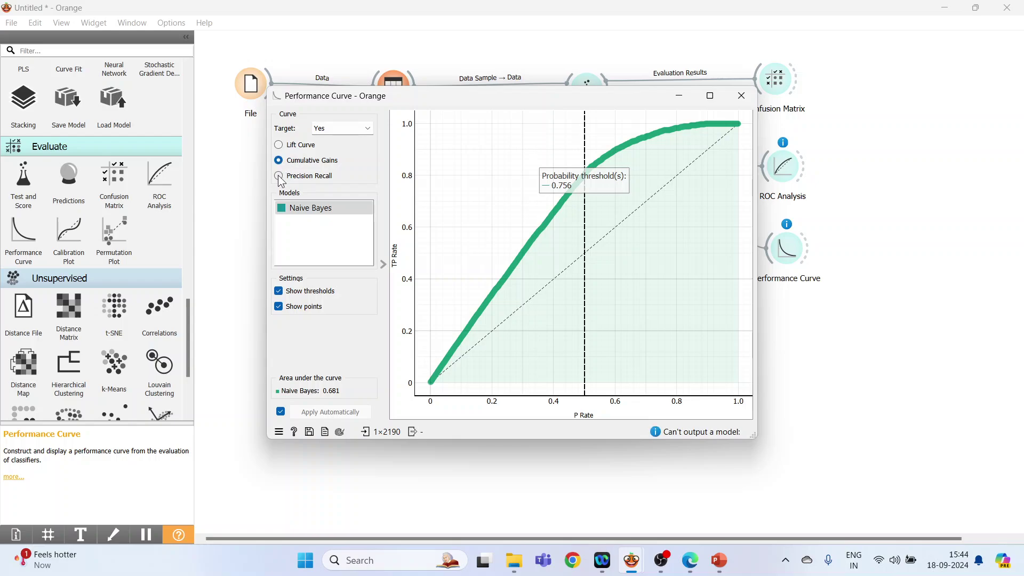
pyautogui.click(280, 146)
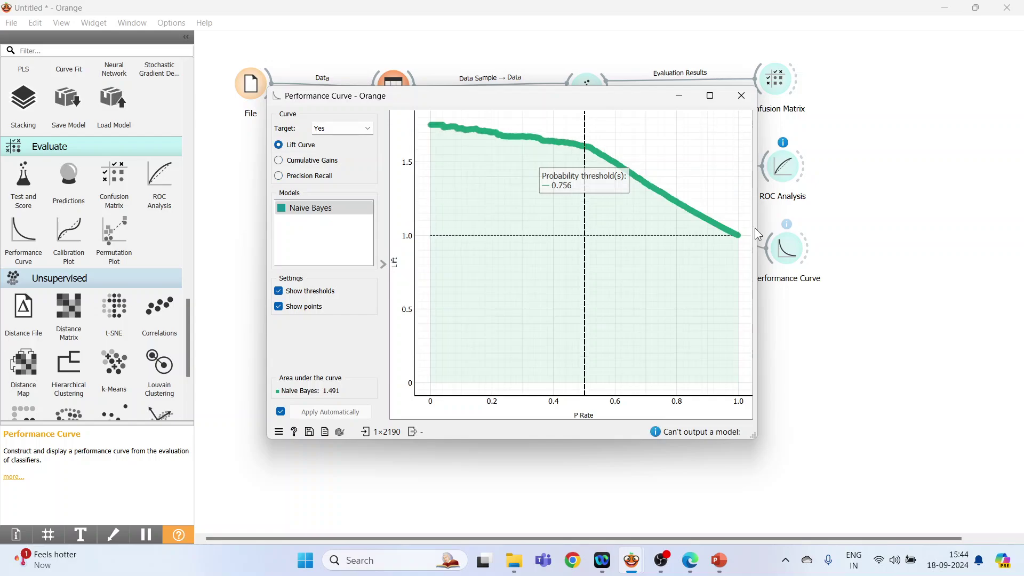
pyautogui.click(741, 96)
# - Switch the ROC Analysis target class to Yes, showing the 0.504 threshold
pyautogui.doubleClick(780, 177)
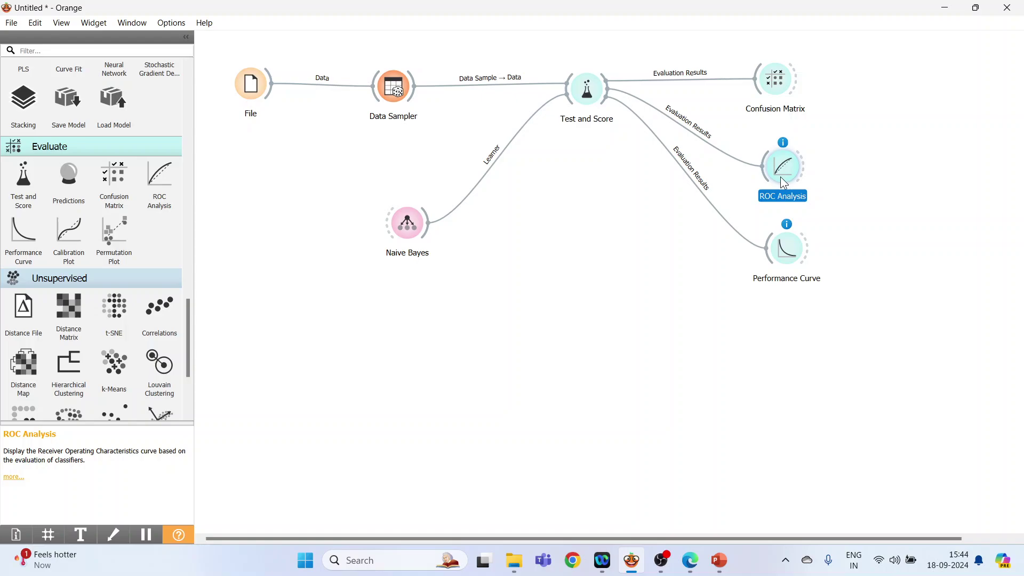
pyautogui.click(376, 135)
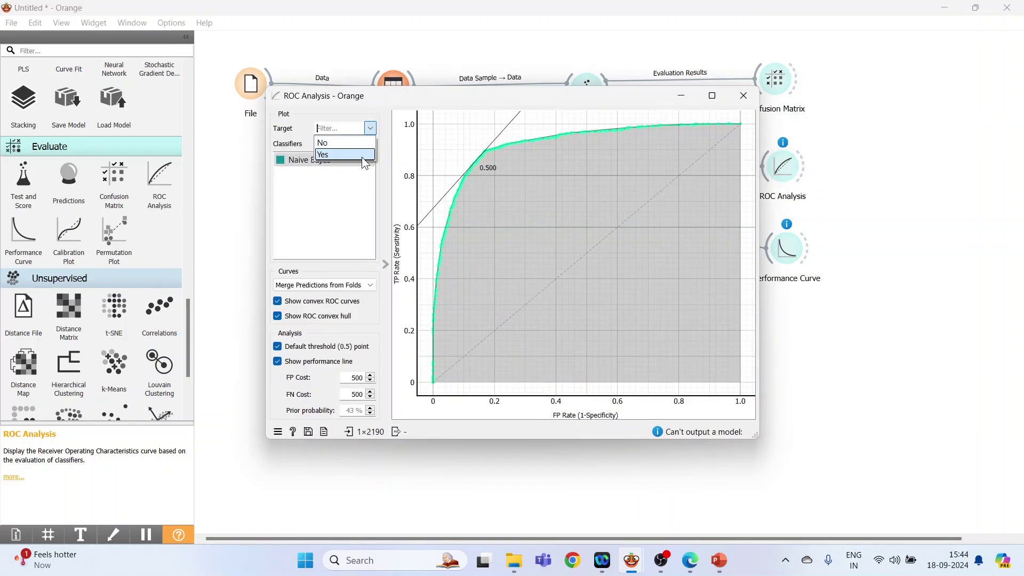
pyautogui.click(364, 157)
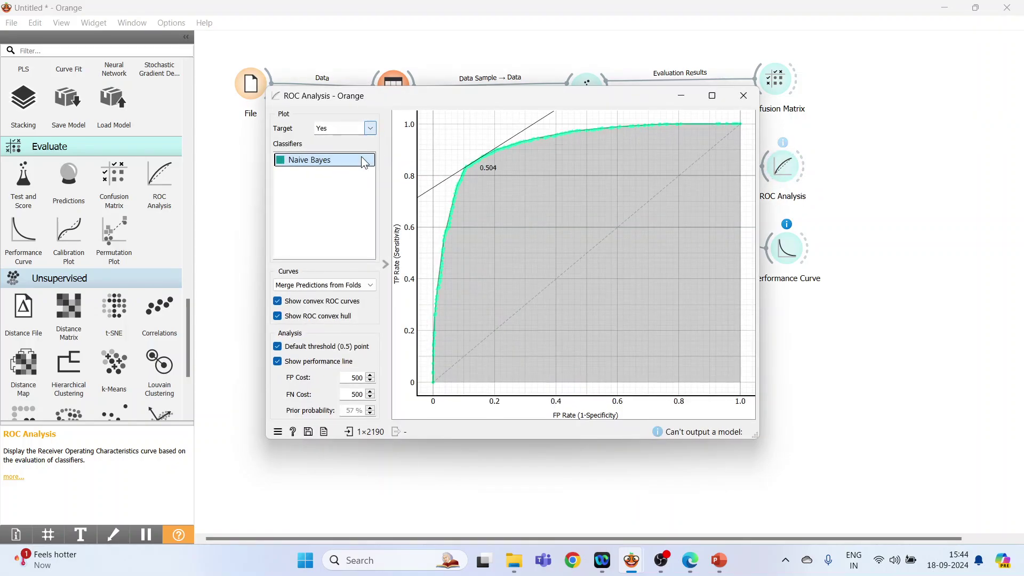
pyautogui.click(743, 95)
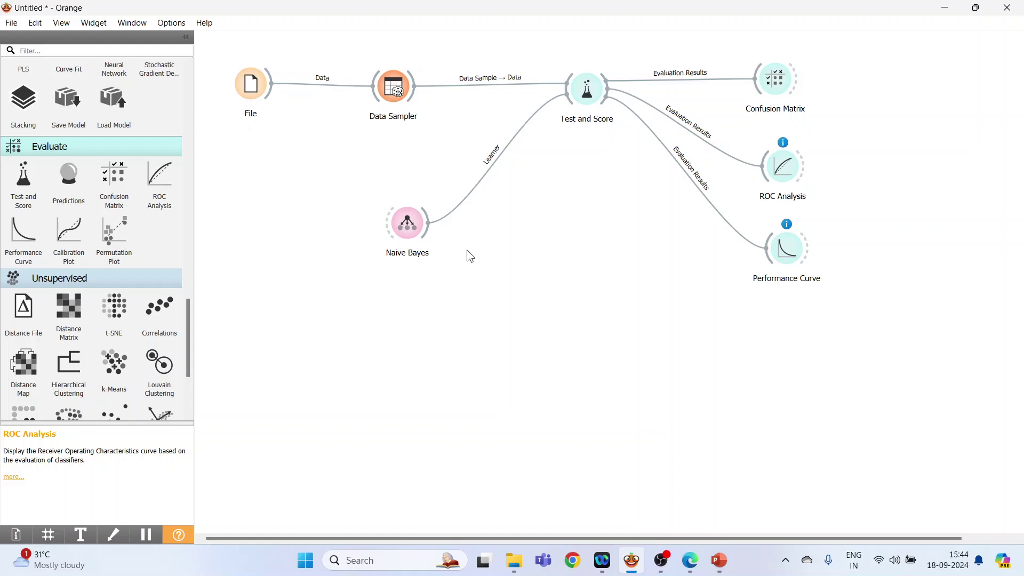
# - Rearrange Naive Bayes and Data Sampler, and place a new Predictions widget below the workflow
pyautogui.moveTo(407, 223); pyautogui.dragTo(498, 221)
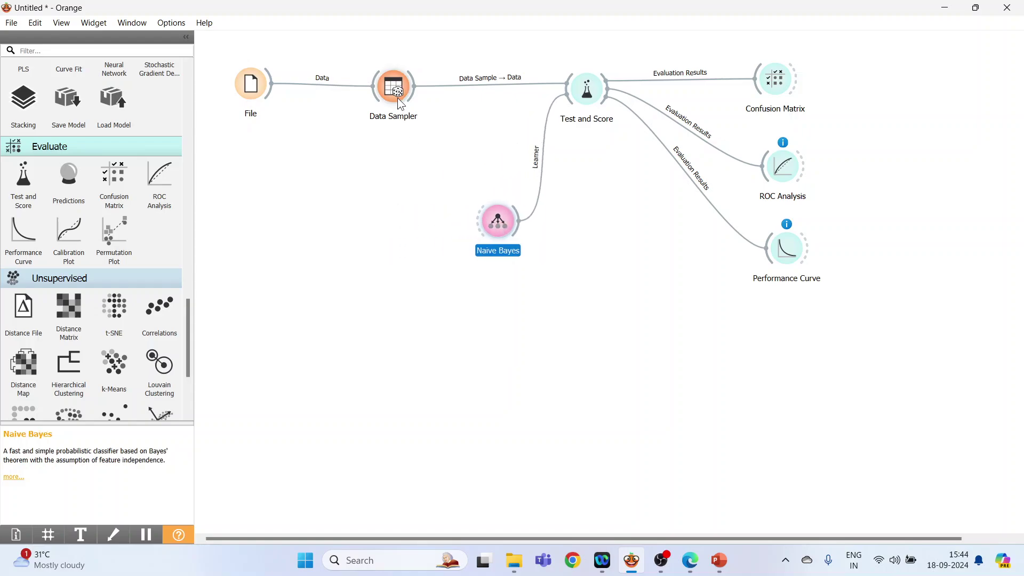
pyautogui.moveTo(401, 105); pyautogui.dragTo(385, 229)
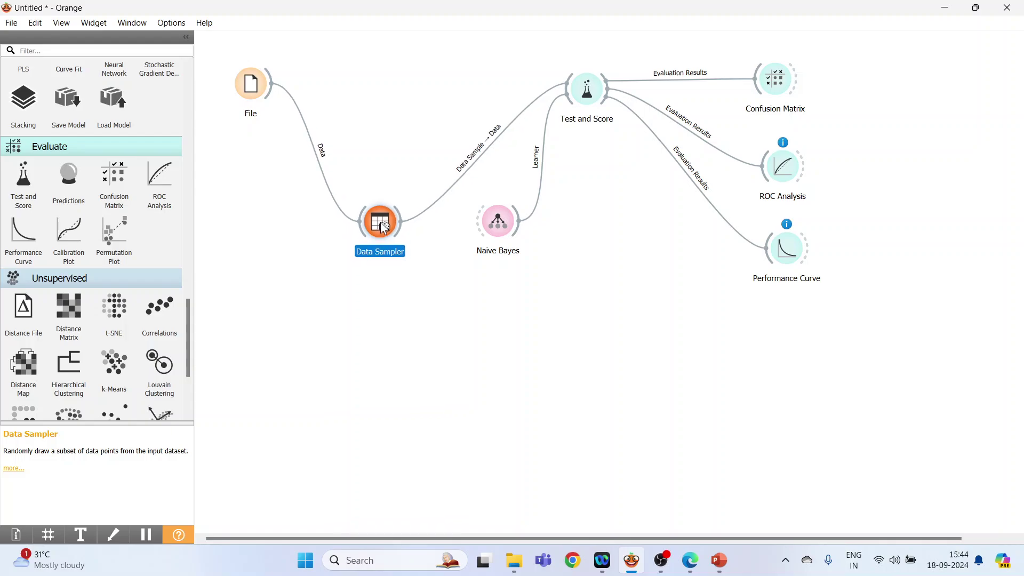
pyautogui.click(65, 193)
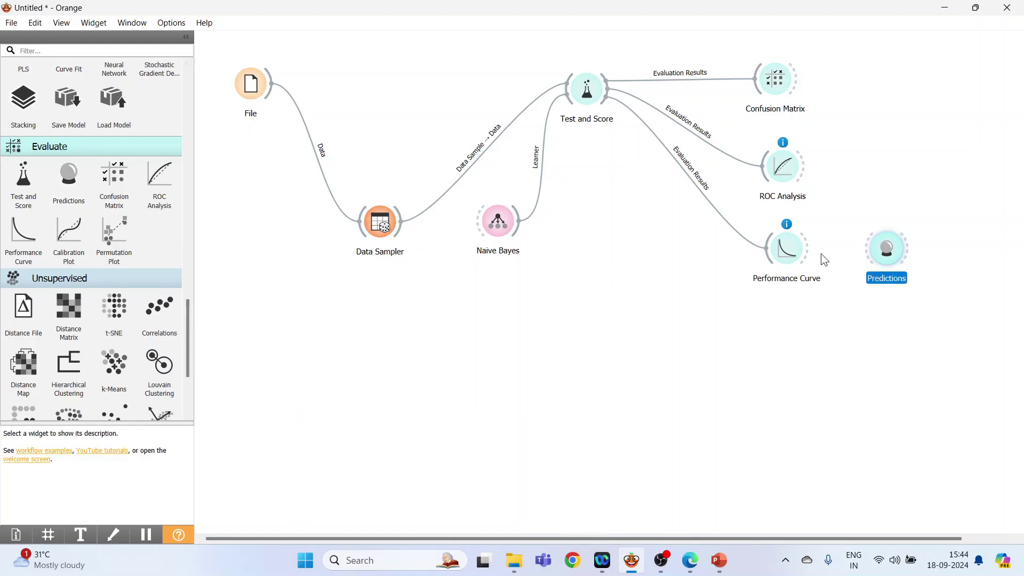
pyautogui.moveTo(901, 266); pyautogui.dragTo(627, 345)
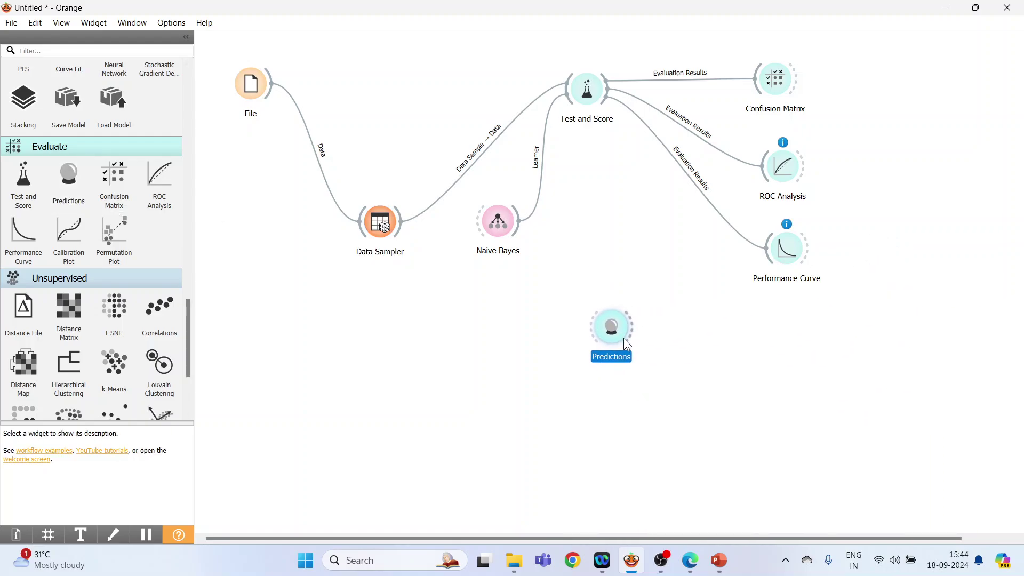
# - Review the Data Sampler settings, then link Data Sampler's sample and the Naive Bayes model into Predictions
pyautogui.doubleClick(380, 222)
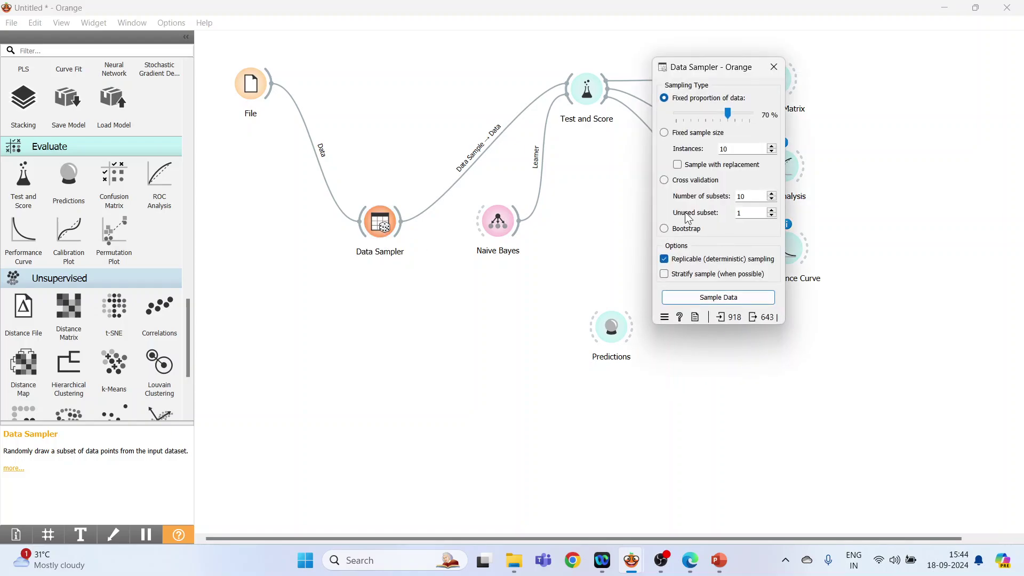
pyautogui.moveTo(735, 73); pyautogui.dragTo(507, 72)
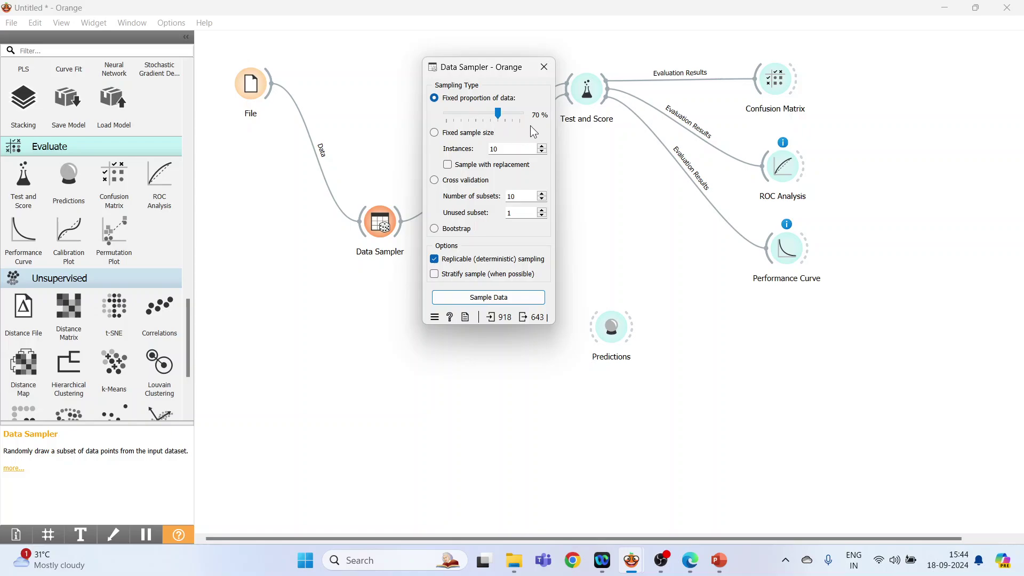
pyautogui.click(544, 66)
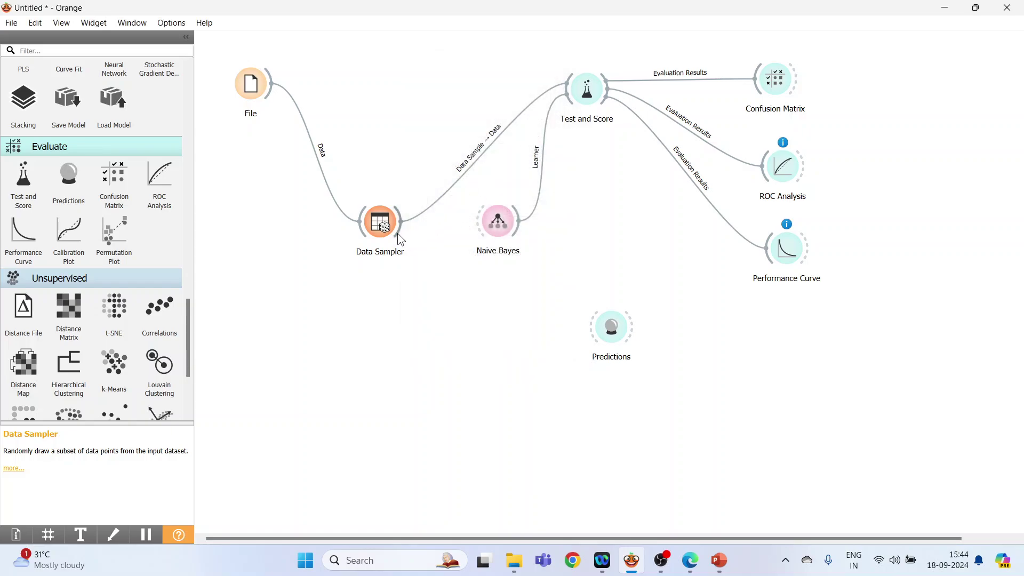
pyautogui.moveTo(399, 233); pyautogui.dragTo(612, 328)
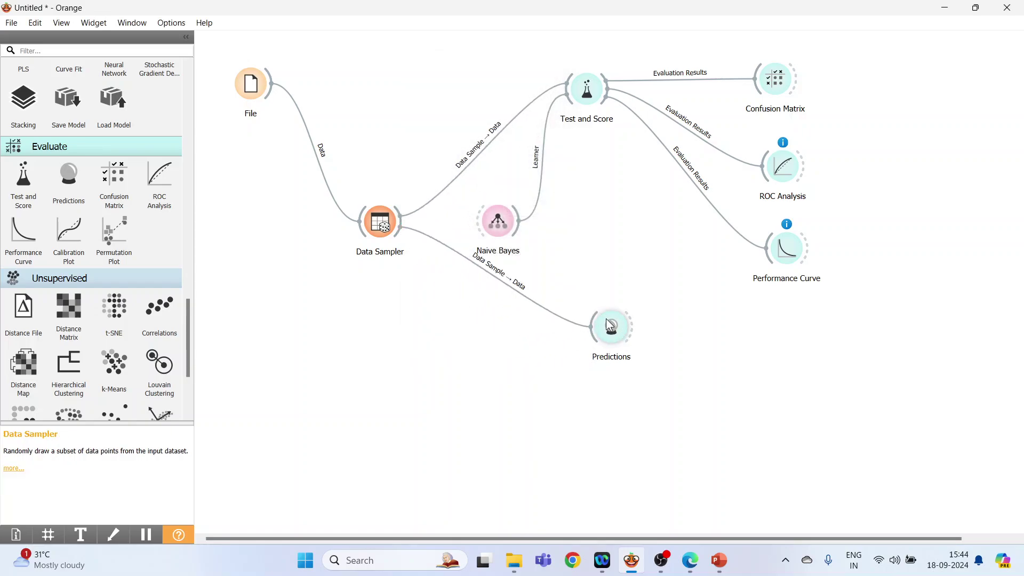
pyautogui.moveTo(517, 226); pyautogui.dragTo(596, 323)
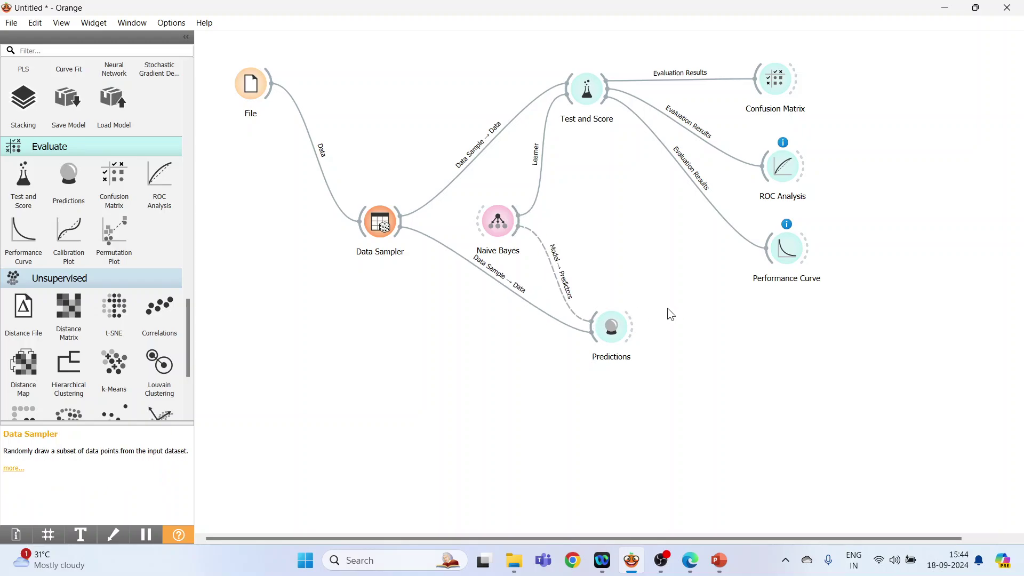
# - Rewire the Data Sampler–Predictions link so Remaining Data feeds Predictions' Data input
pyautogui.doubleClick(516, 293)
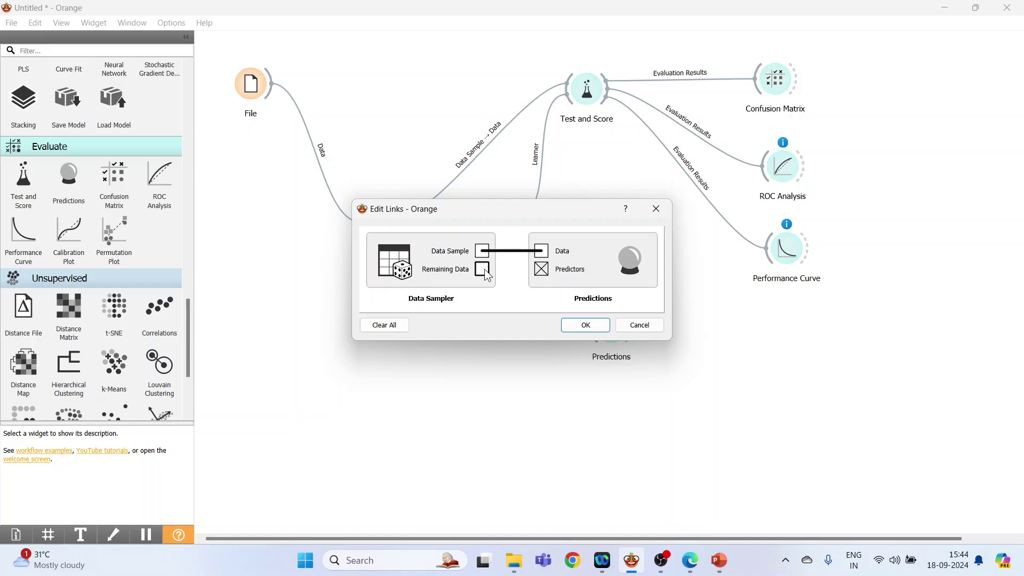
pyautogui.moveTo(535, 260); pyautogui.dragTo(540, 251)
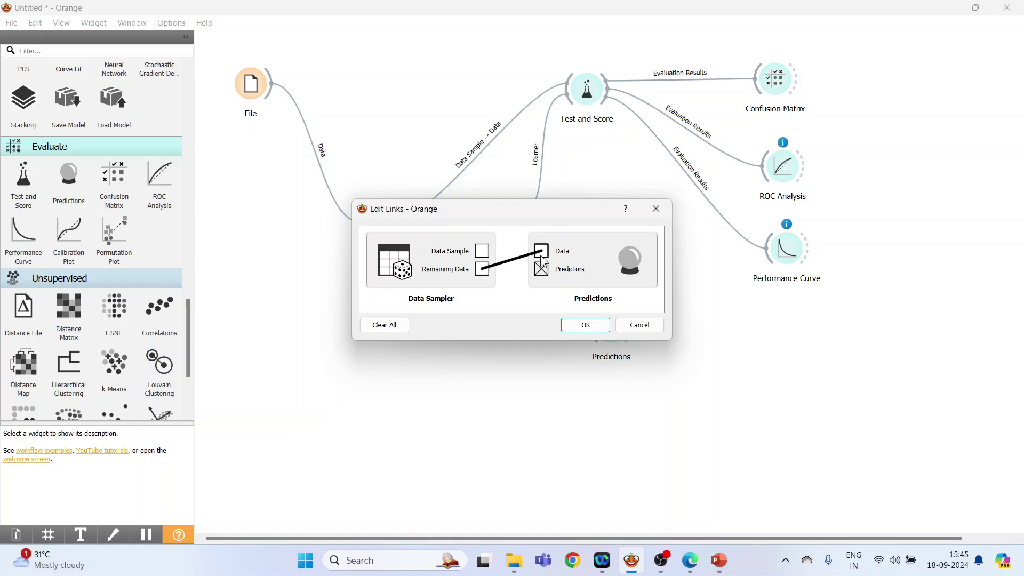
pyautogui.click(584, 325)
# - Inspect the Predictions table for the 275 remaining instances, selecting the first 29 rows, then close it
pyautogui.doubleClick(613, 333)
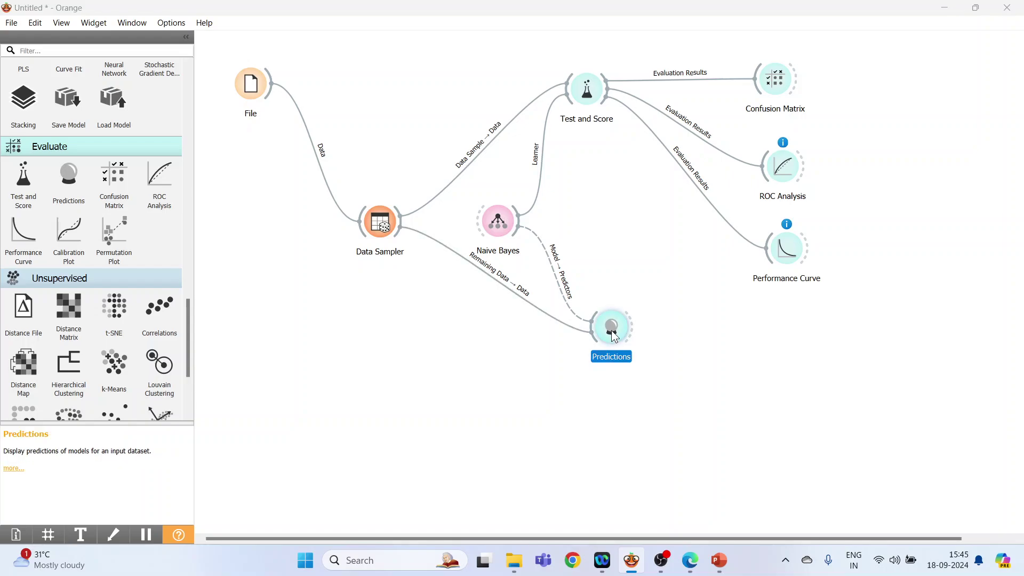
pyautogui.moveTo(92, 60); pyautogui.dragTo(65, 503)
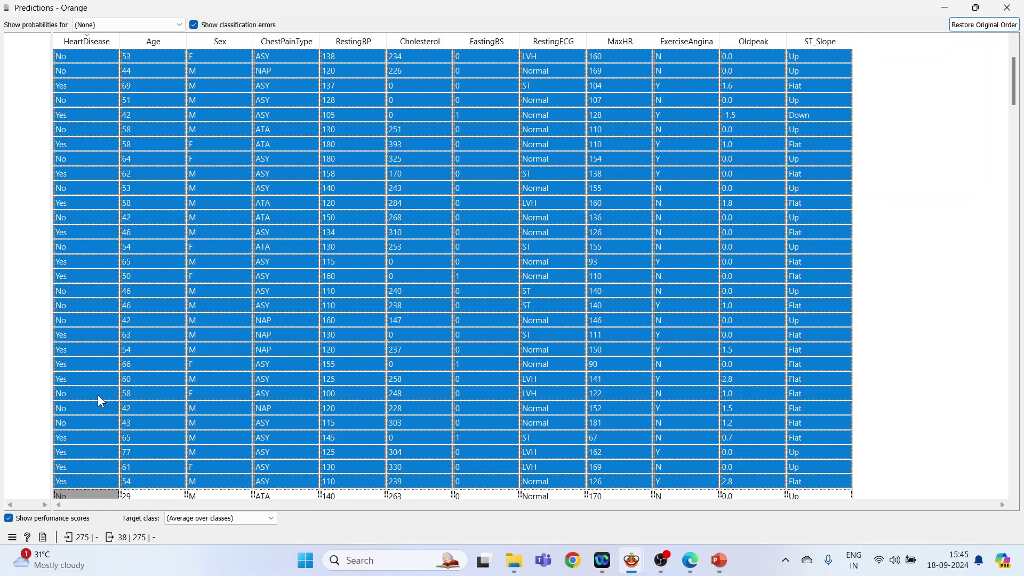
pyautogui.click(1006, 7)
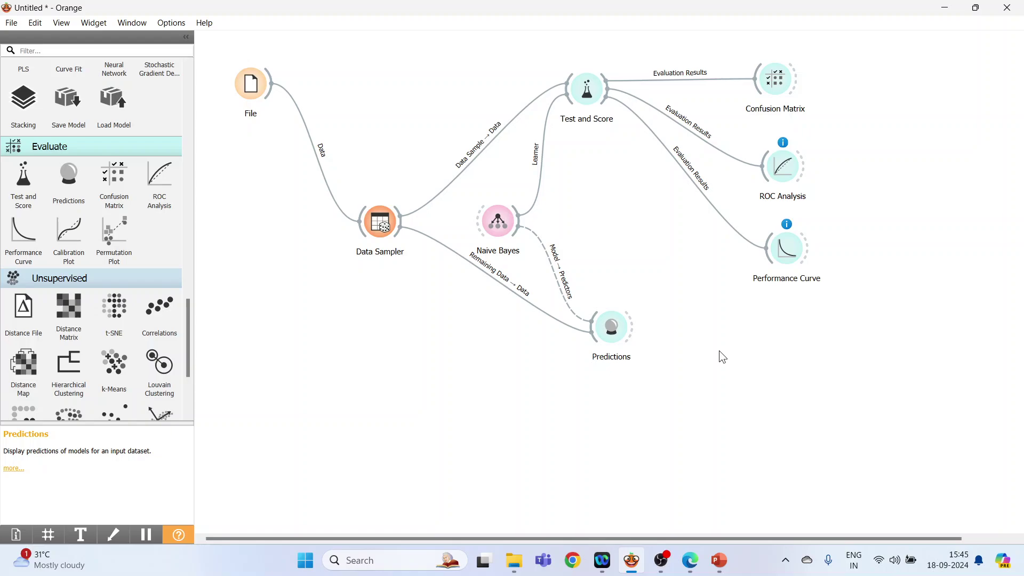
# - Delete the Remaining Data → Data link and reposition Data Sampler beside File, plus Naive Bayes and Predictions
pyautogui.click(504, 290)
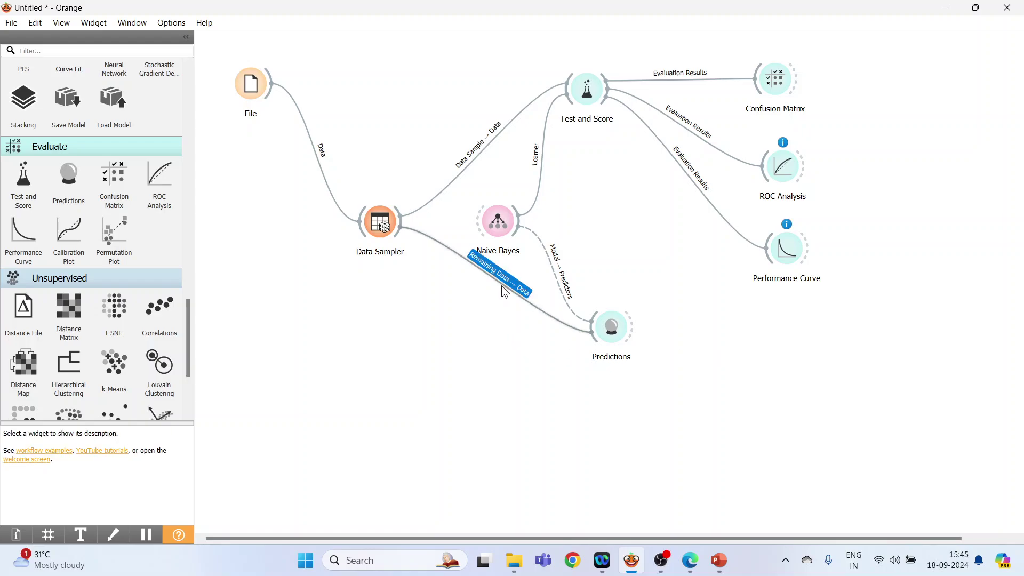
pyautogui.press('Delete')
pyautogui.moveTo(384, 224); pyautogui.dragTo(388, 94)
pyautogui.moveTo(503, 228); pyautogui.dragTo(389, 225)
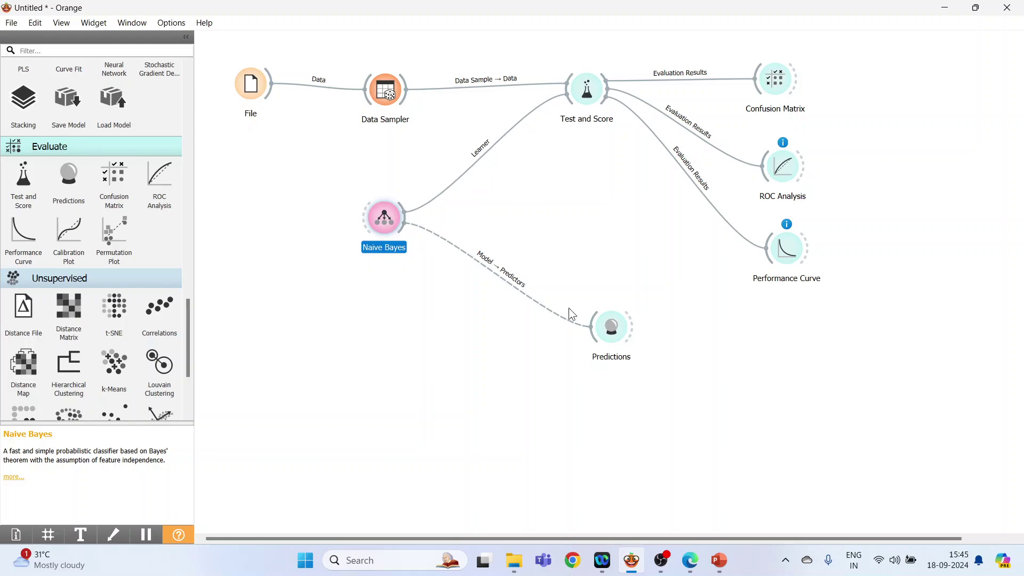
pyautogui.moveTo(612, 329); pyautogui.dragTo(636, 339)
pyautogui.moveTo(383, 217); pyautogui.dragTo(389, 219)
pyautogui.moveTo(187, 322); pyautogui.dragTo(190, 254)
# - Add Constant, Tree and Random Forest learners, stacking them in a column below Data Sampler
pyautogui.click(28, 214)
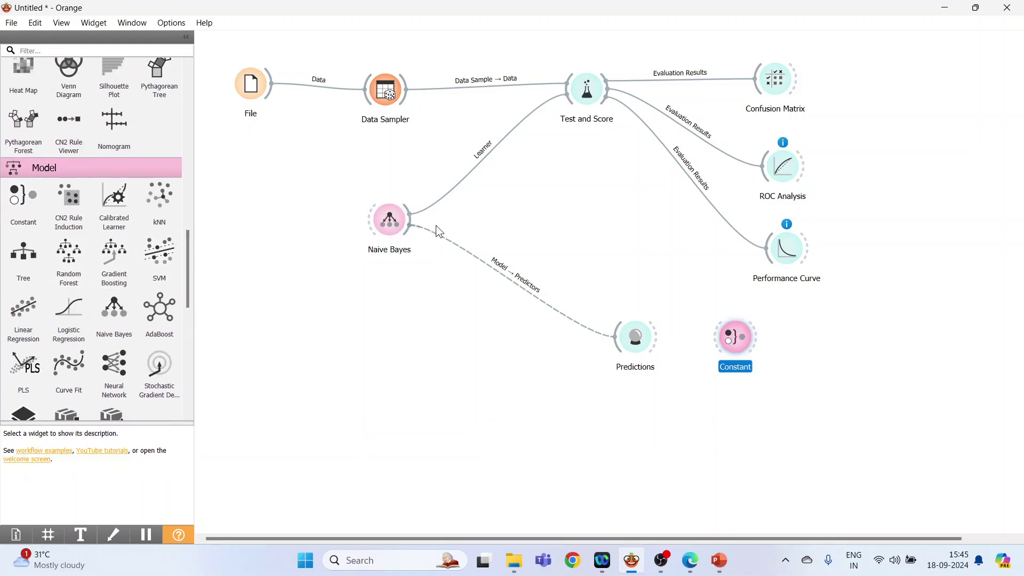
pyautogui.moveTo(737, 347); pyautogui.dragTo(392, 159)
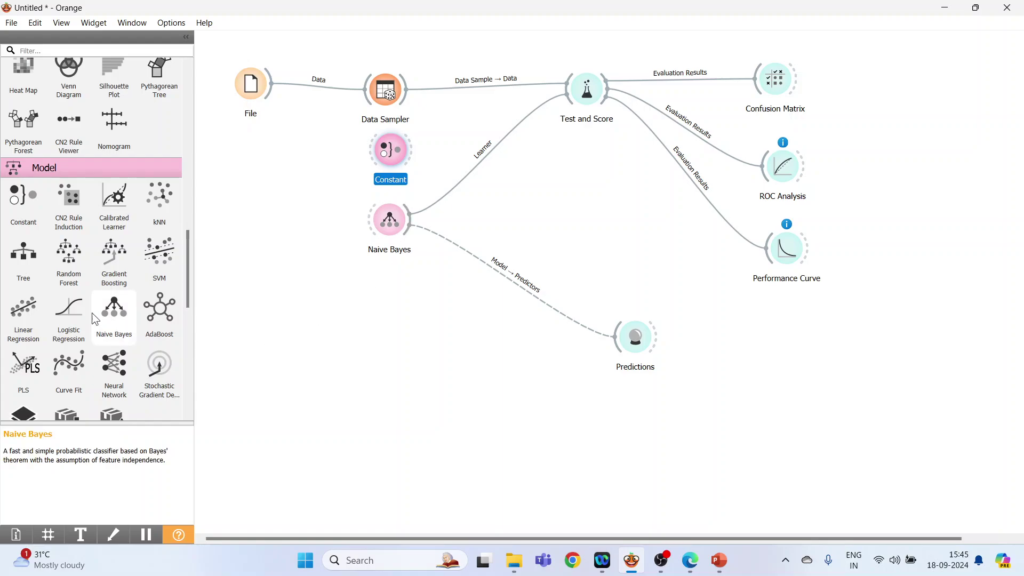
pyautogui.moveTo(16, 260); pyautogui.dragTo(394, 298)
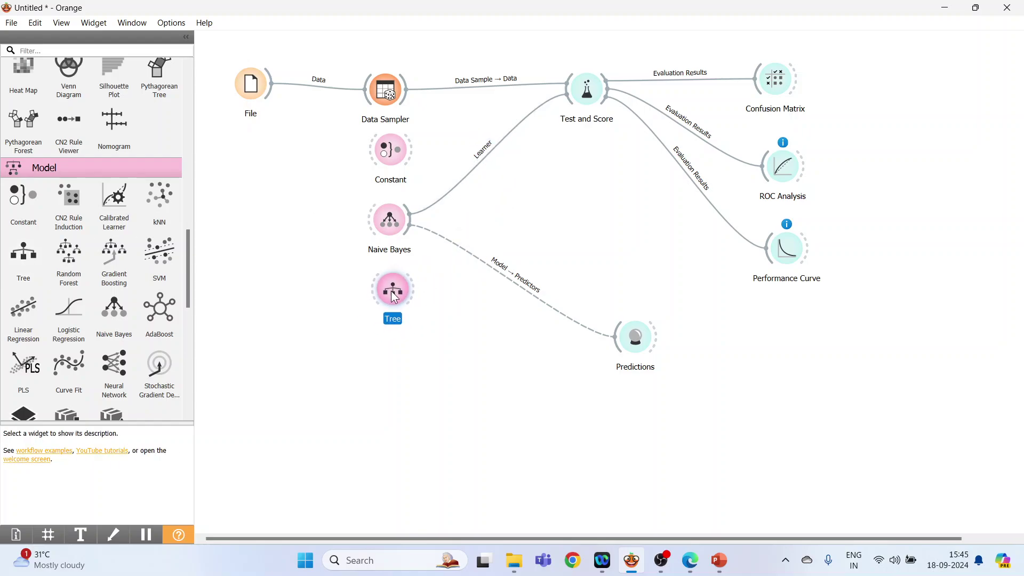
pyautogui.moveTo(74, 259); pyautogui.dragTo(397, 363)
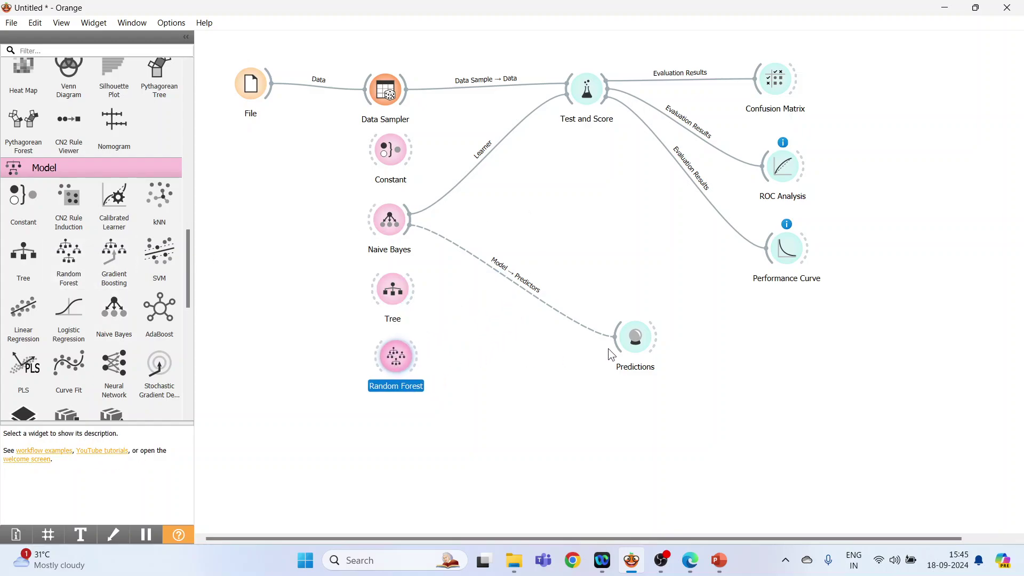
# - Feed File data into Constant and Naive Bayes and link both learners to Test and Score
pyautogui.moveTo(757, 415); pyautogui.dragTo(807, 422)
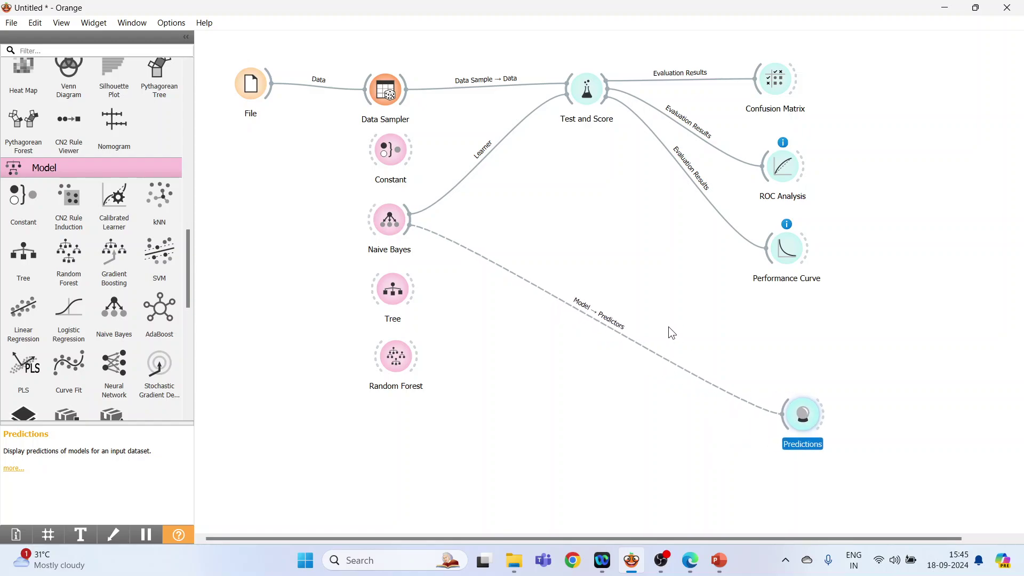
pyautogui.moveTo(274, 100); pyautogui.dragTo(563, 95)
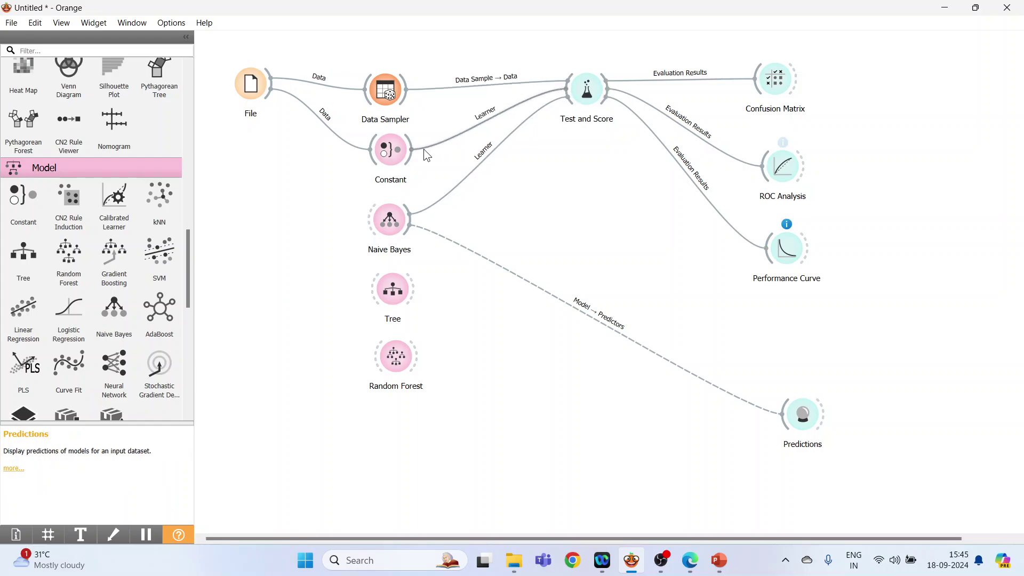
pyautogui.moveTo(424, 149); pyautogui.dragTo(791, 416)
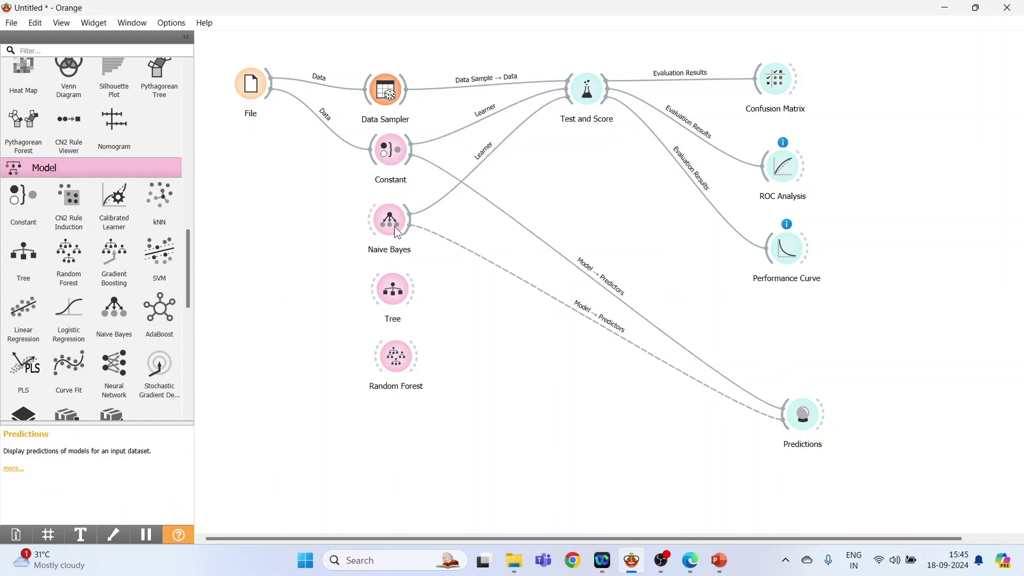
pyautogui.moveTo(269, 101); pyautogui.dragTo(566, 95)
pyautogui.moveTo(409, 227); pyautogui.dragTo(784, 415)
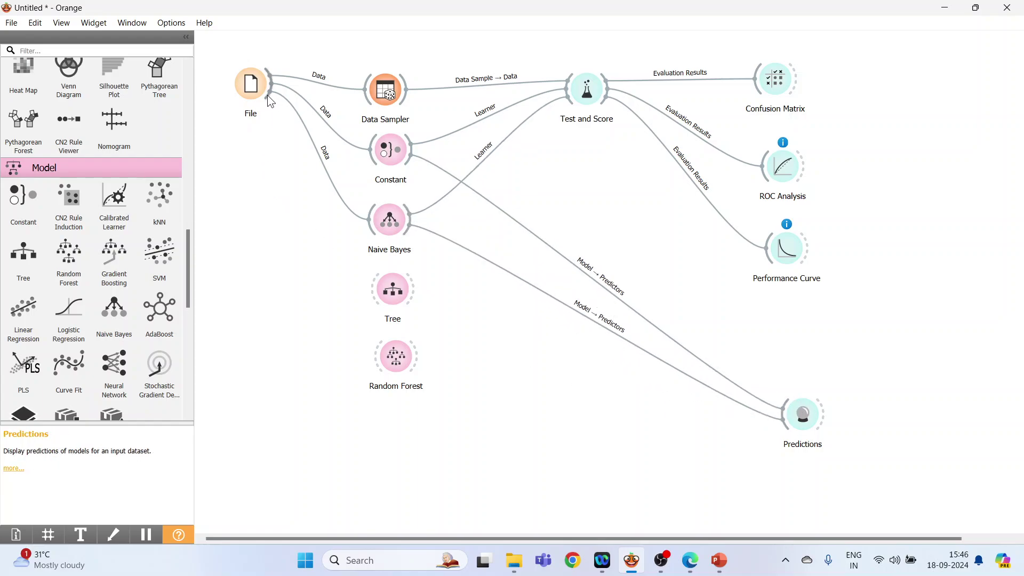
# - Feed File data into Tree and Random Forest and connect their models to Predictions
pyautogui.moveTo(271, 102); pyautogui.dragTo(559, 96)
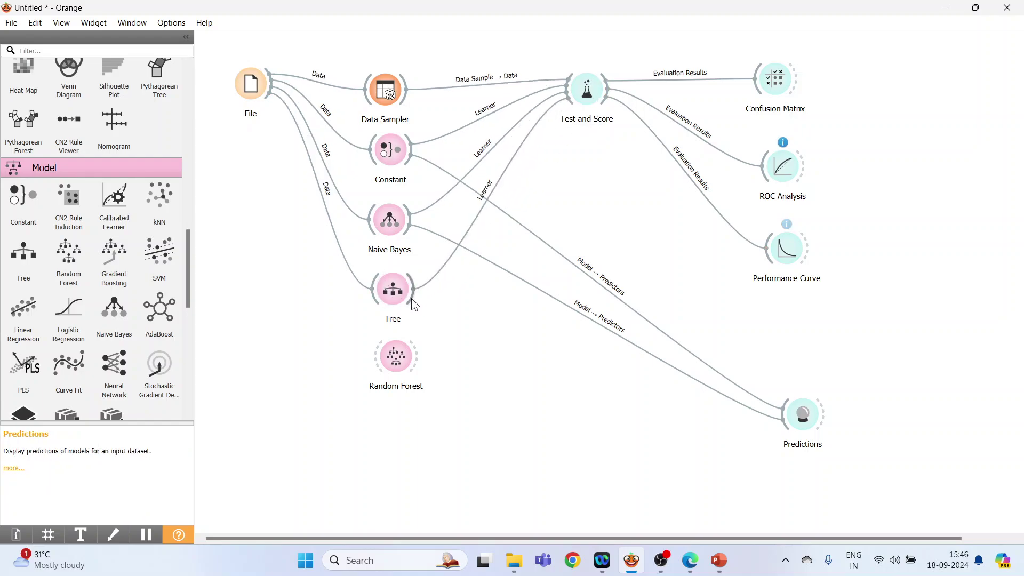
pyautogui.moveTo(411, 298); pyautogui.dragTo(783, 415)
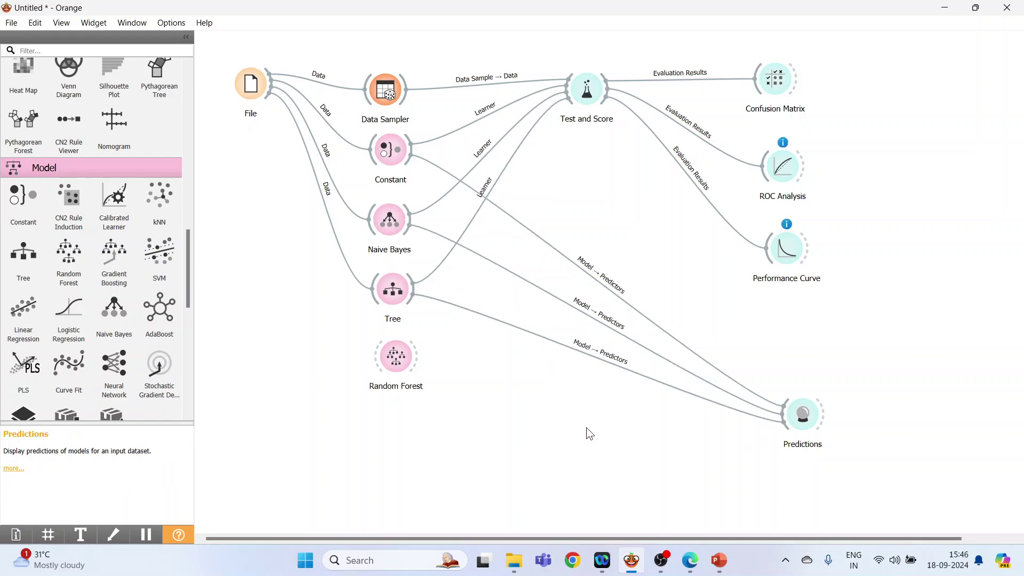
pyautogui.moveTo(266, 98); pyautogui.dragTo(582, 92)
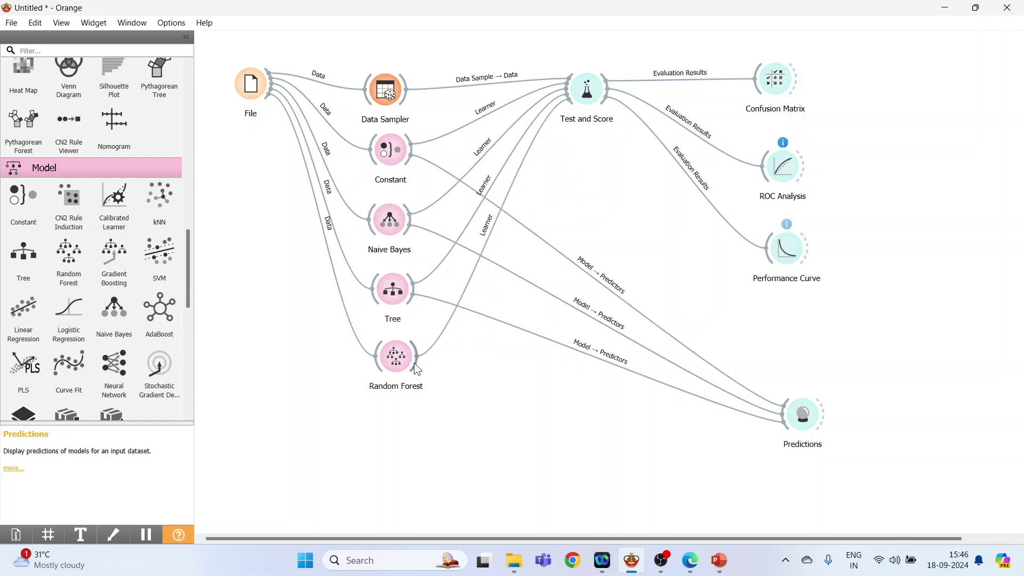
pyautogui.moveTo(414, 362); pyautogui.dragTo(814, 417)
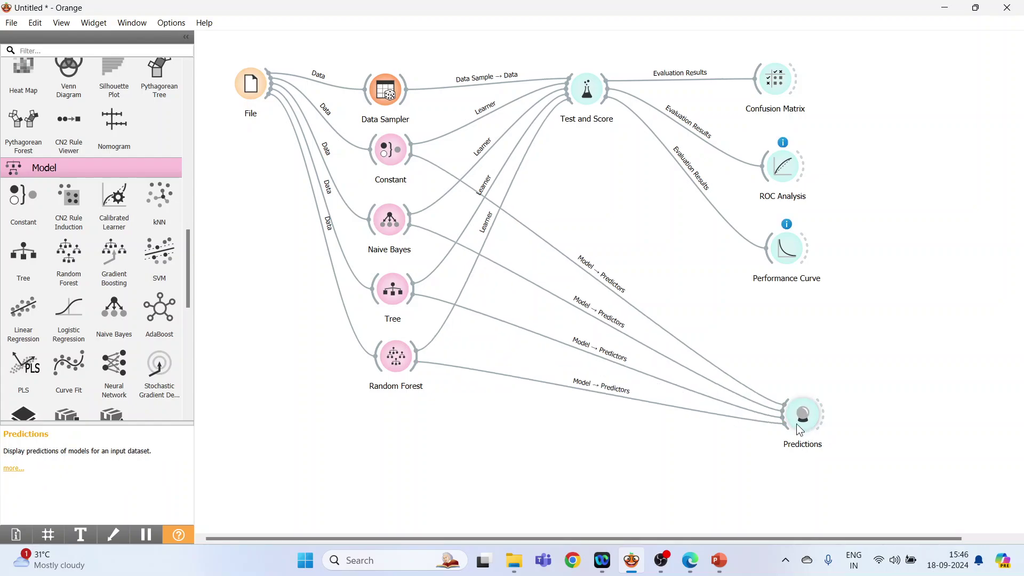
# - Check the empty Predictions window, then add a second File widget, File (1), at the lower left
pyautogui.doubleClick(801, 415)
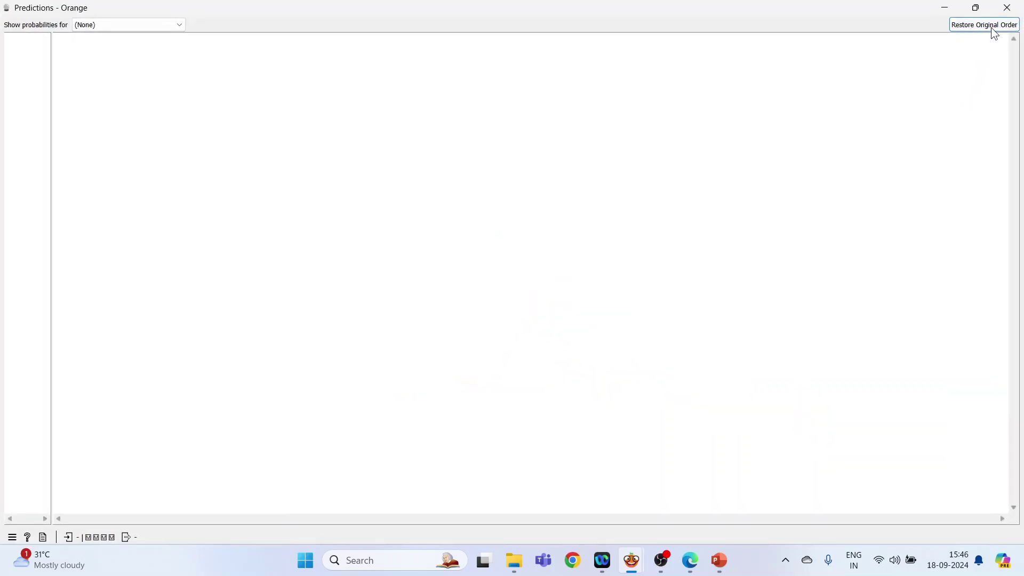
pyautogui.click(1007, 8)
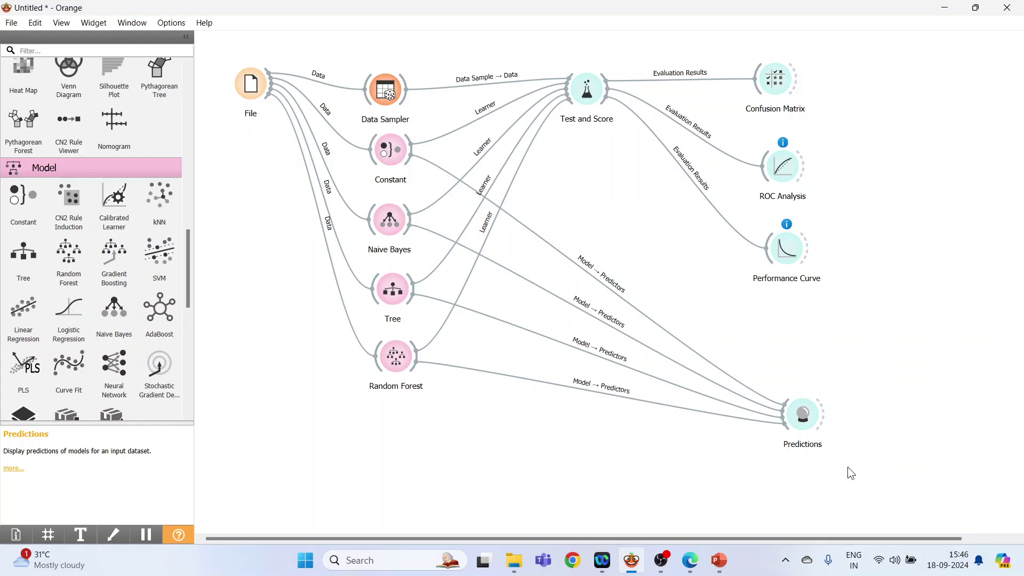
pyautogui.moveTo(189, 262); pyautogui.dragTo(187, 91)
pyautogui.click(17, 111)
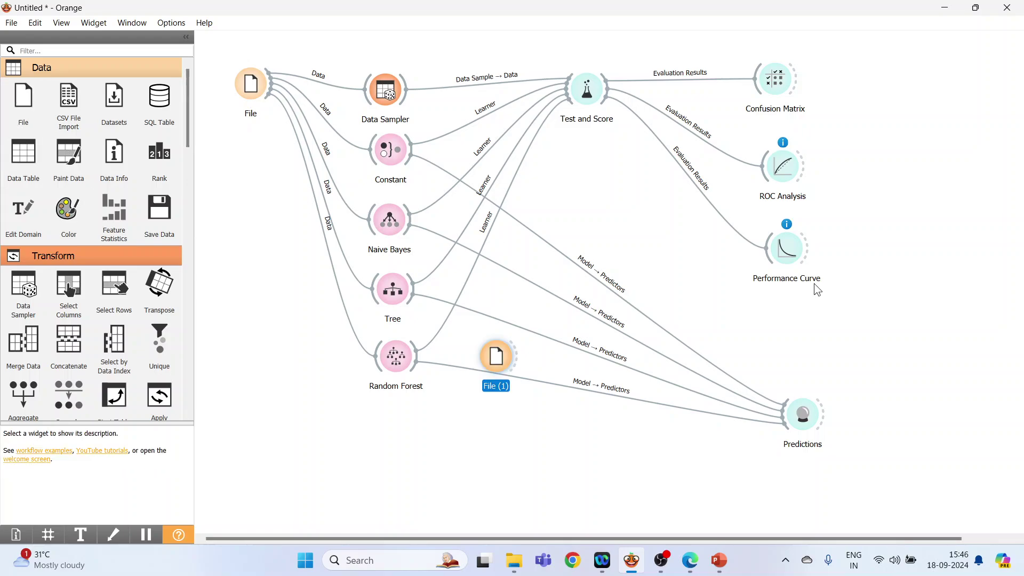
pyautogui.moveTo(499, 356); pyautogui.dragTo(257, 435)
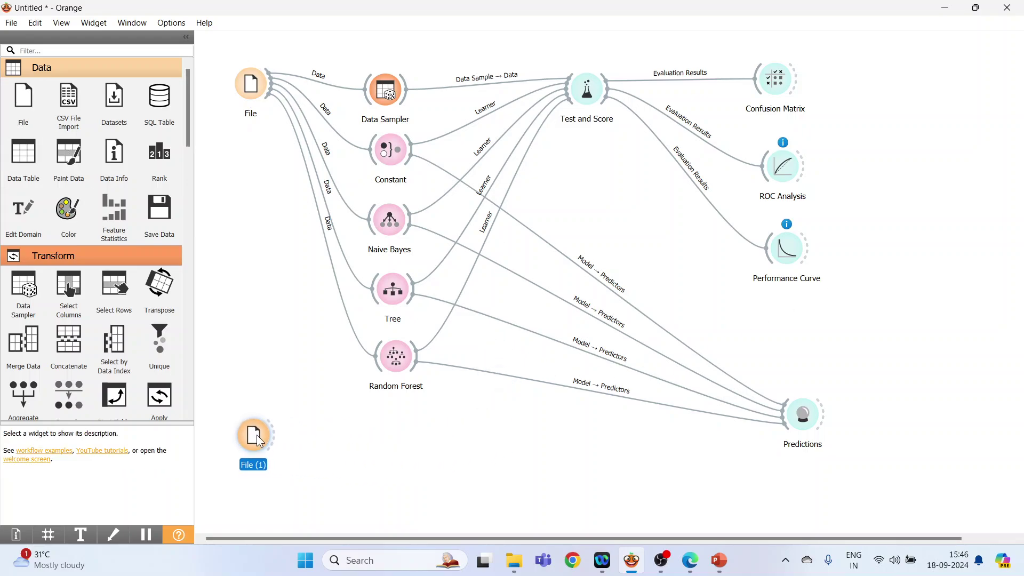
# - Load heart1(test).csv into File (1) and review its 10 instances and 11 features
pyautogui.doubleClick(256, 441)
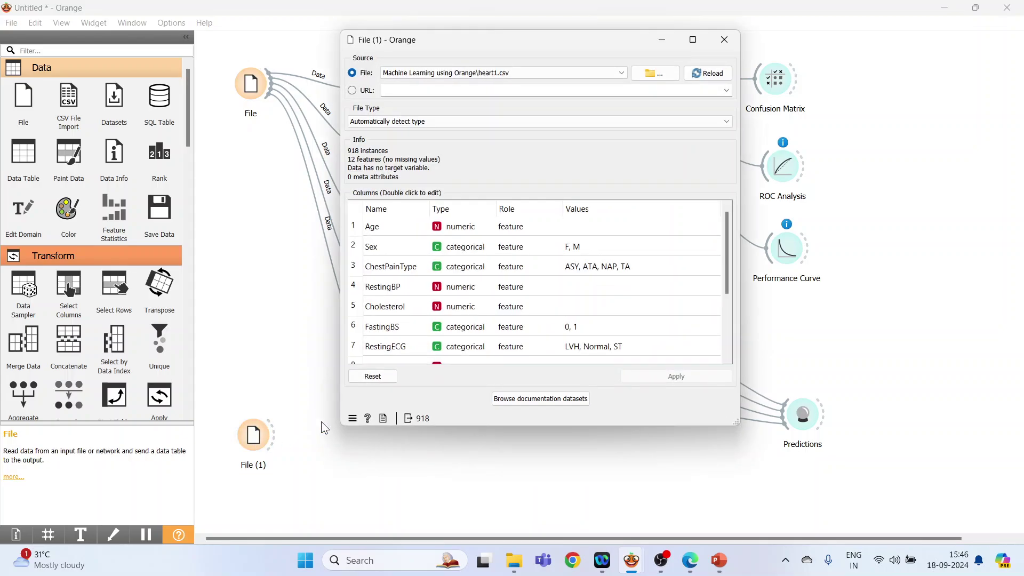
pyautogui.click(664, 73)
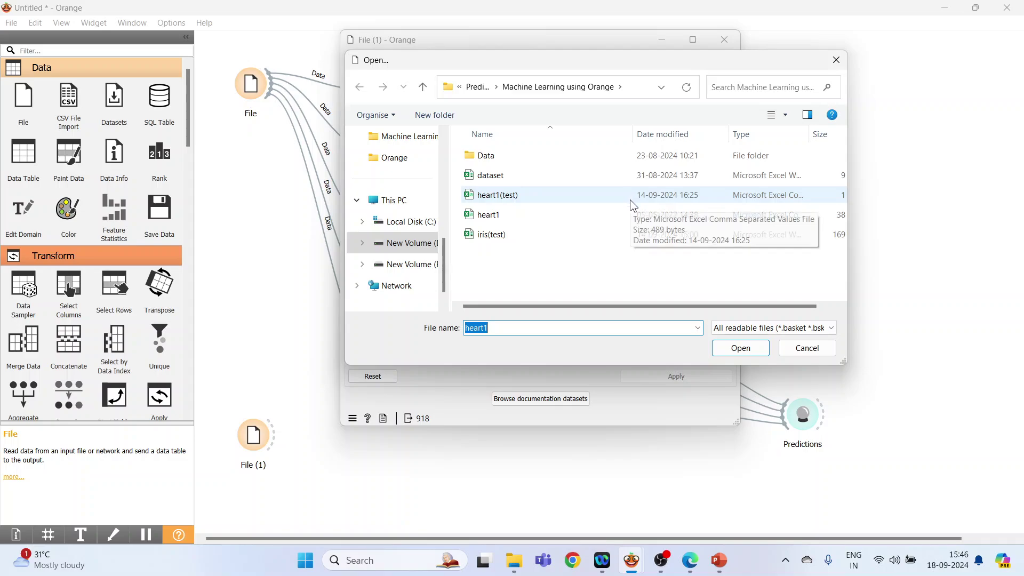
pyautogui.click(525, 218)
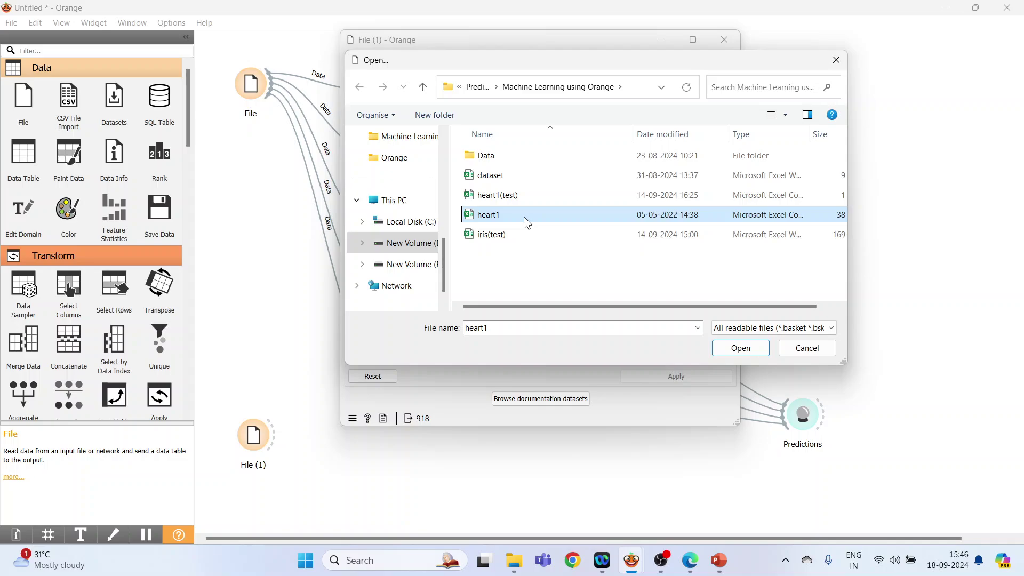
pyautogui.click(522, 196)
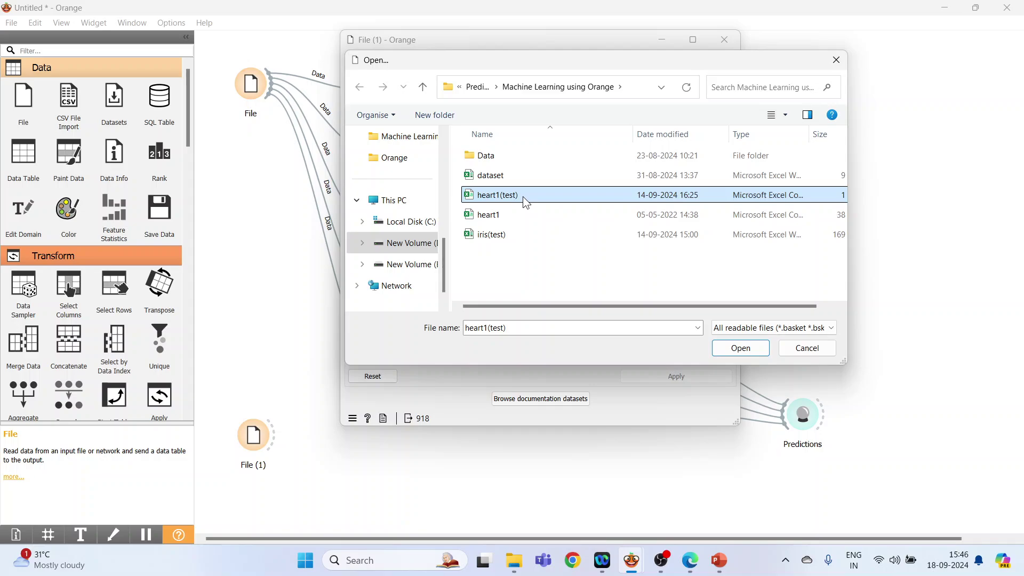
pyautogui.click(741, 348)
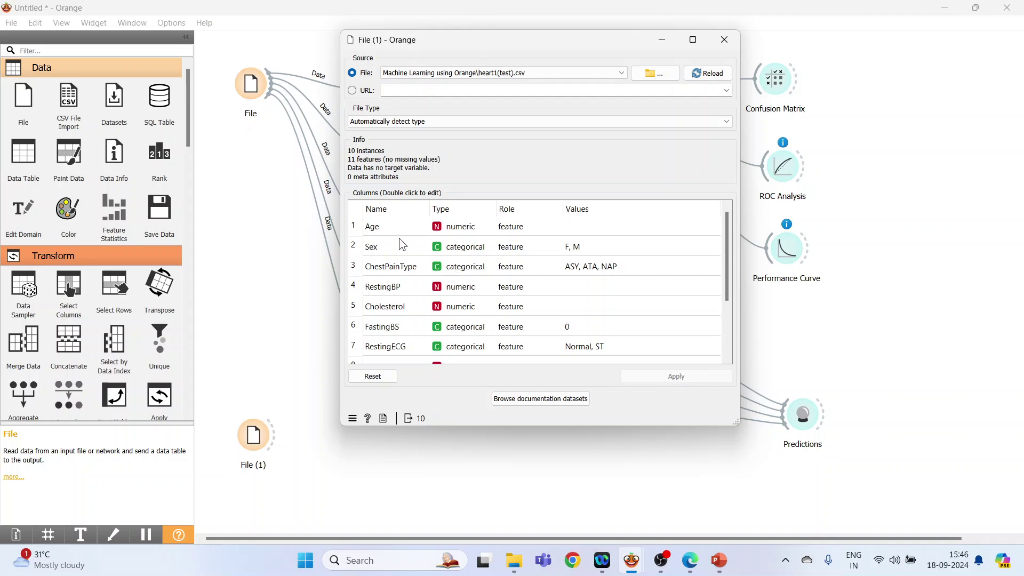
pyautogui.scroll(-3, 395, 233)
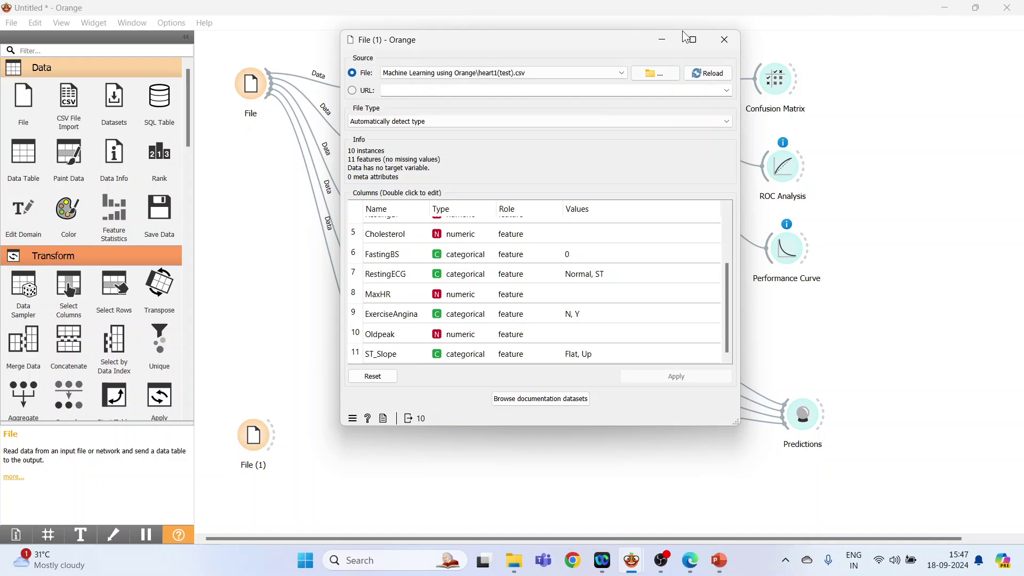
pyautogui.click(725, 38)
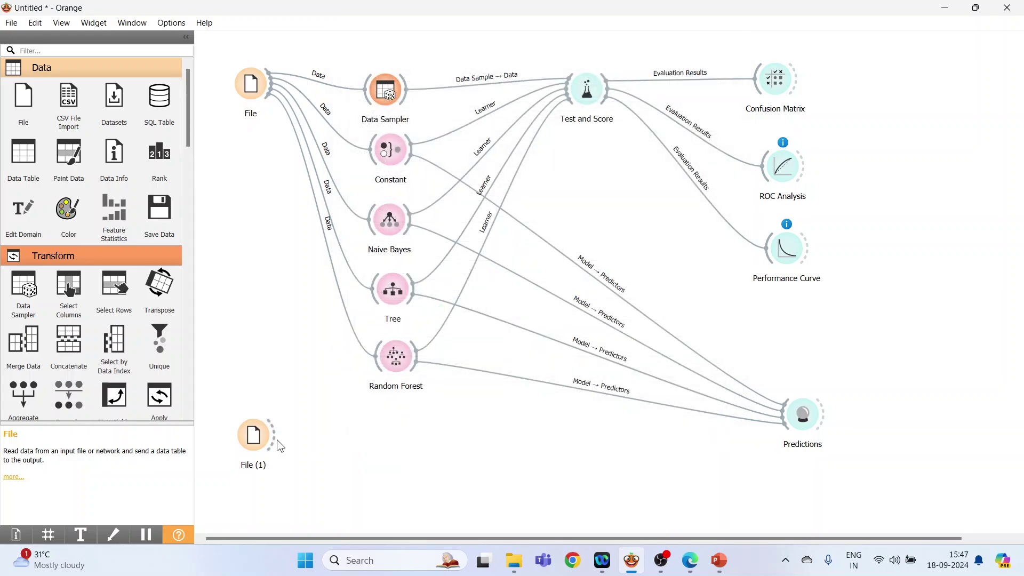
# - Link File (1) to Predictions and review all four models' Yes/No predictions for the 10 test rows
pyautogui.moveTo(275, 438); pyautogui.dragTo(784, 432)
pyautogui.doubleClick(804, 418)
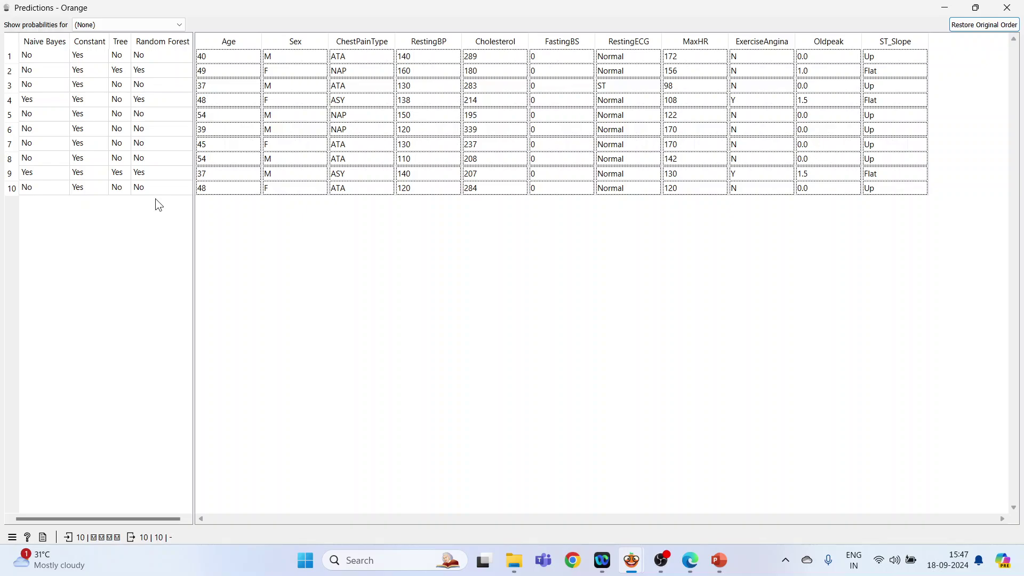
pyautogui.click(1007, 8)
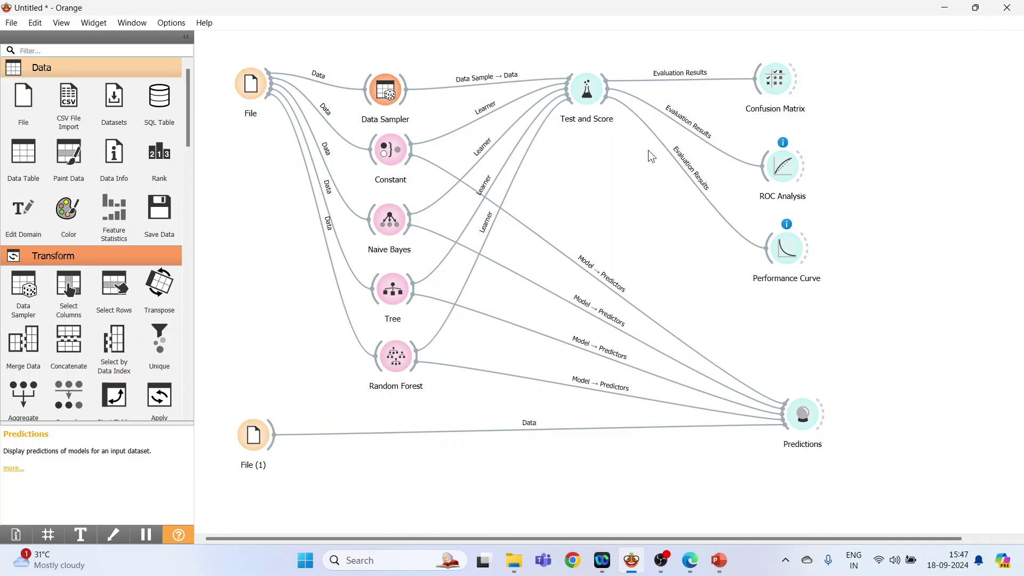
pyautogui.doubleClick(589, 93)
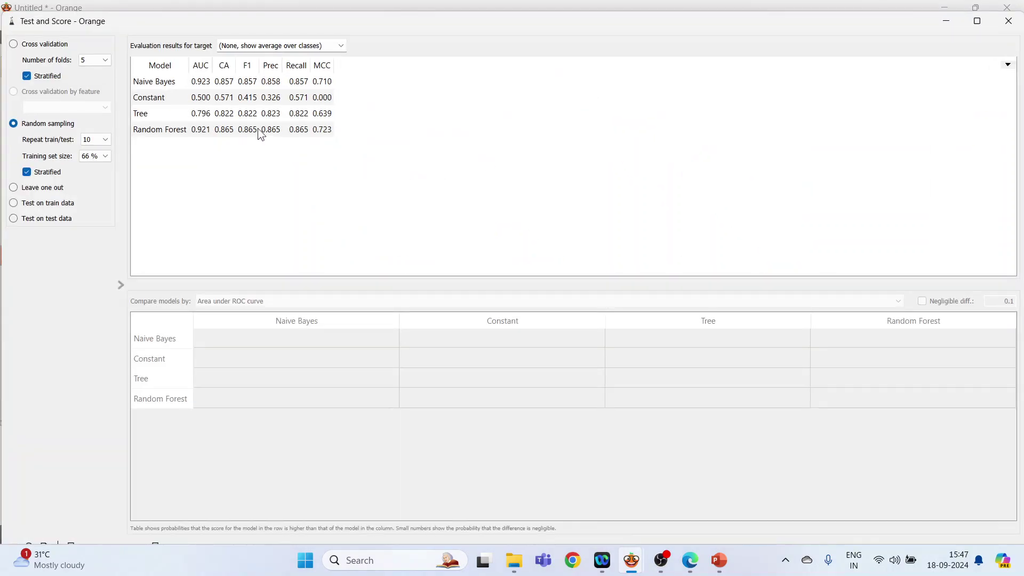
pyautogui.moveTo(212, 64); pyautogui.dragTo(297, 63)
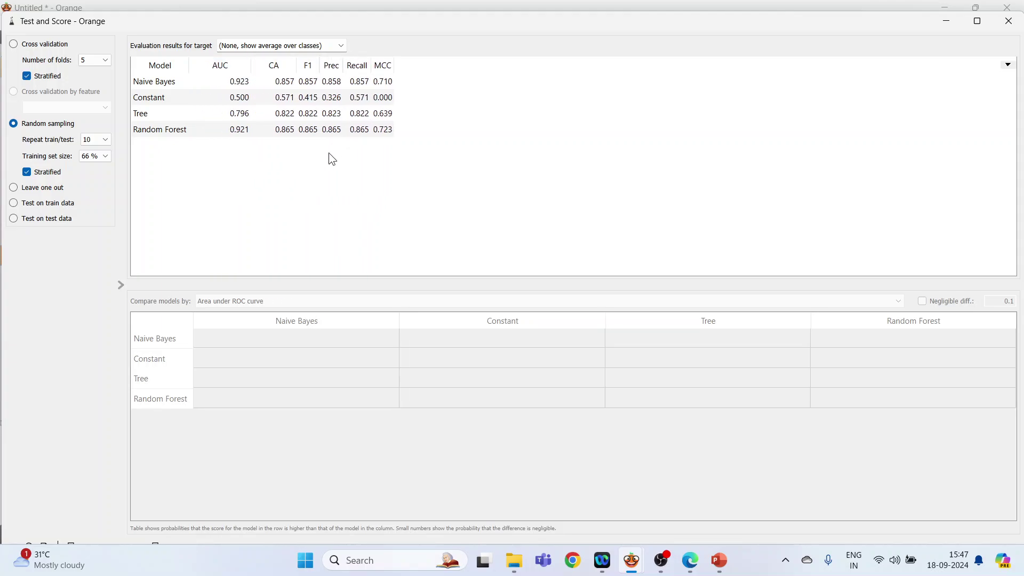
pyautogui.click(244, 87)
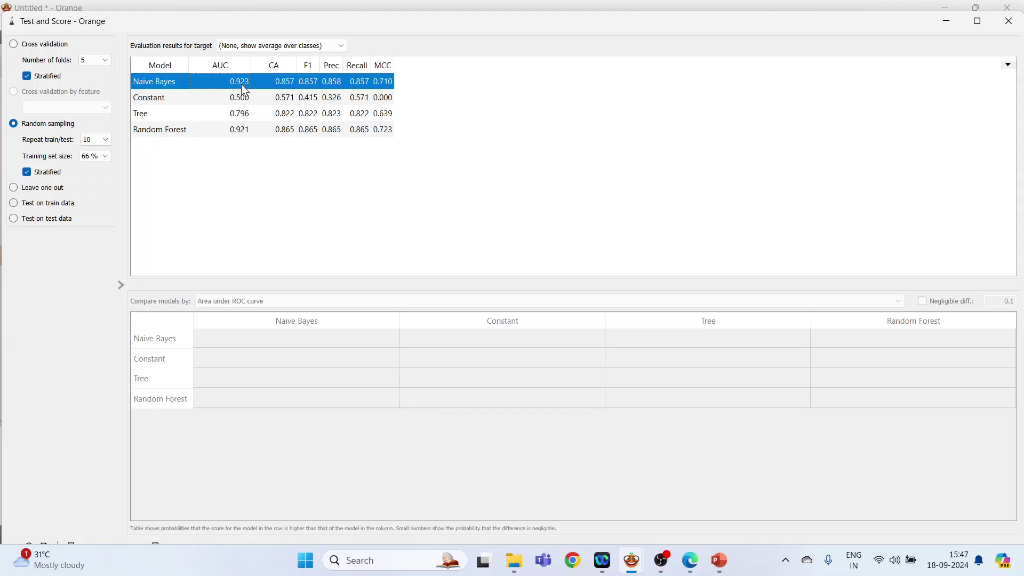
pyautogui.click(1008, 21)
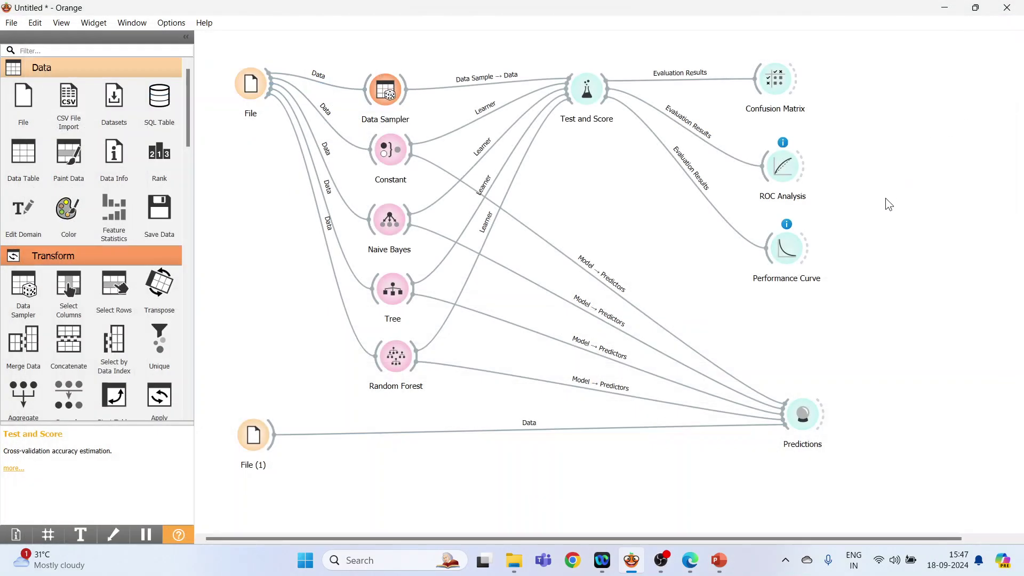
pyautogui.doubleClick(778, 85)
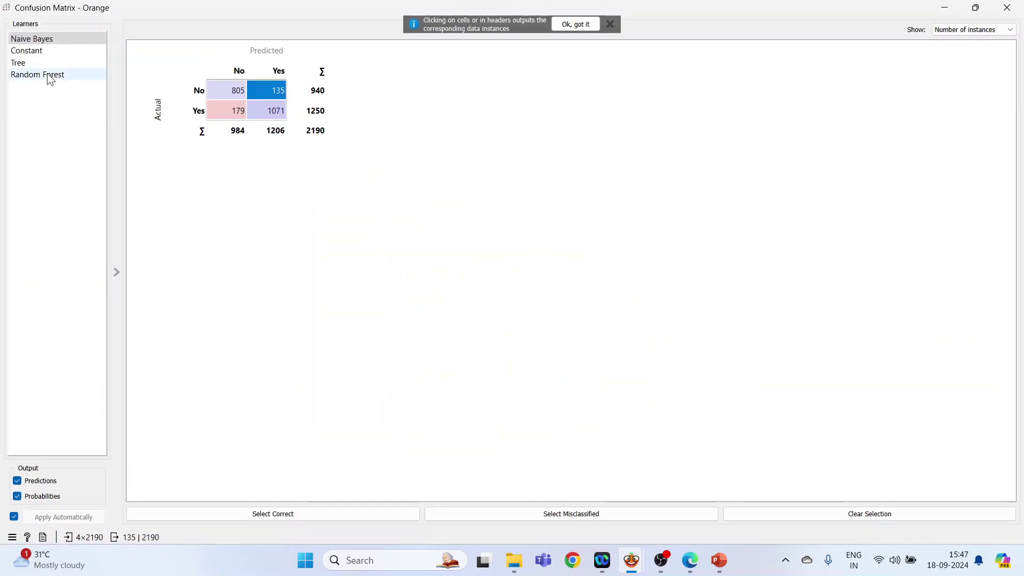
pyautogui.click(35, 53)
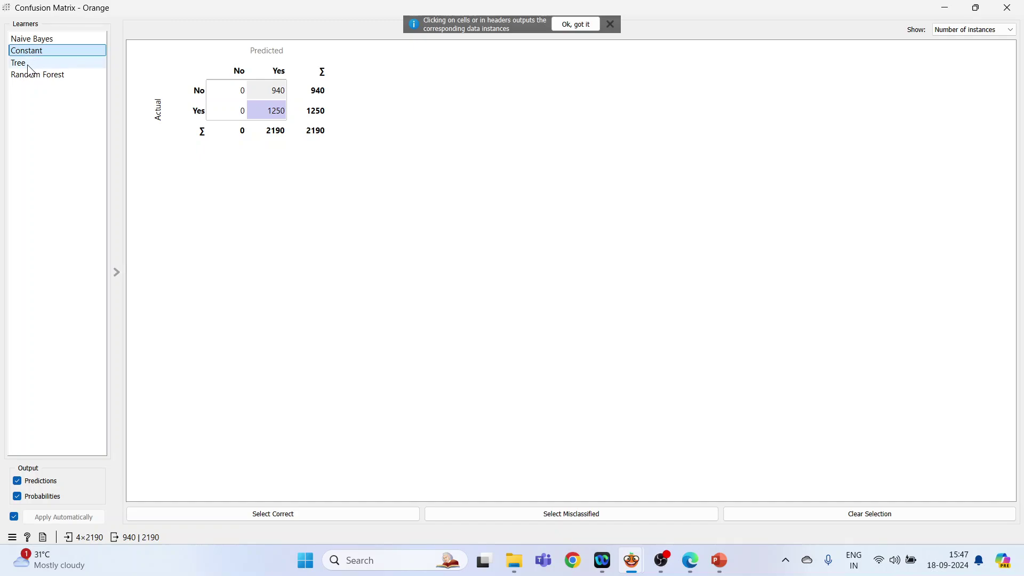
pyautogui.click(28, 65)
pyautogui.click(29, 77)
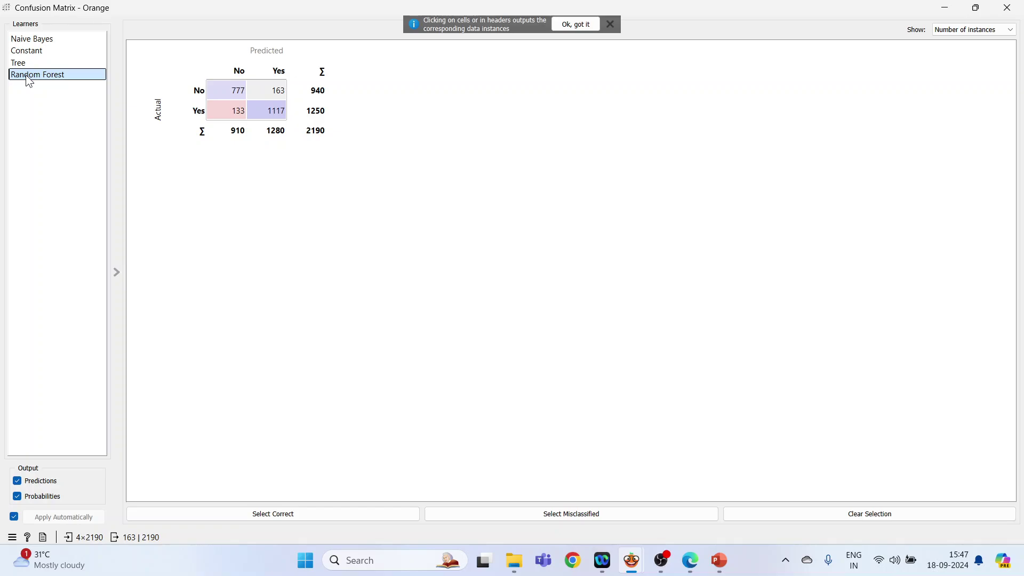
pyautogui.click(1005, 7)
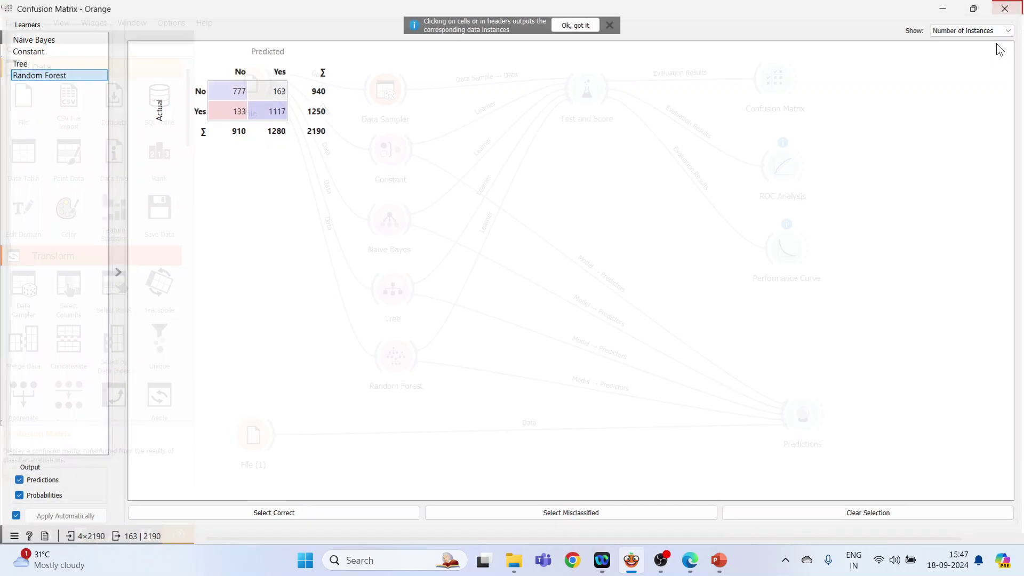
pyautogui.doubleClick(787, 175)
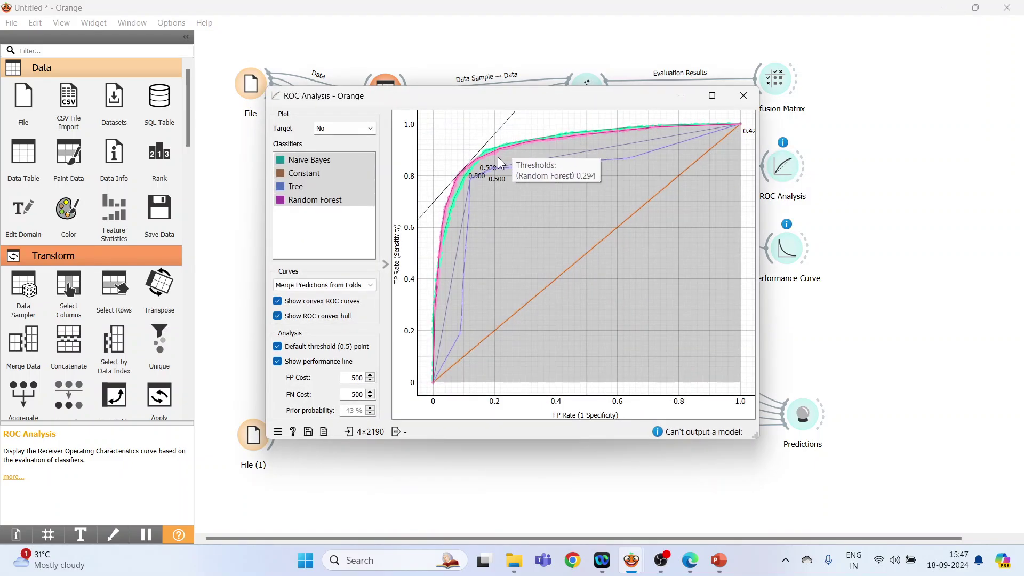
pyautogui.moveTo(468, 202)
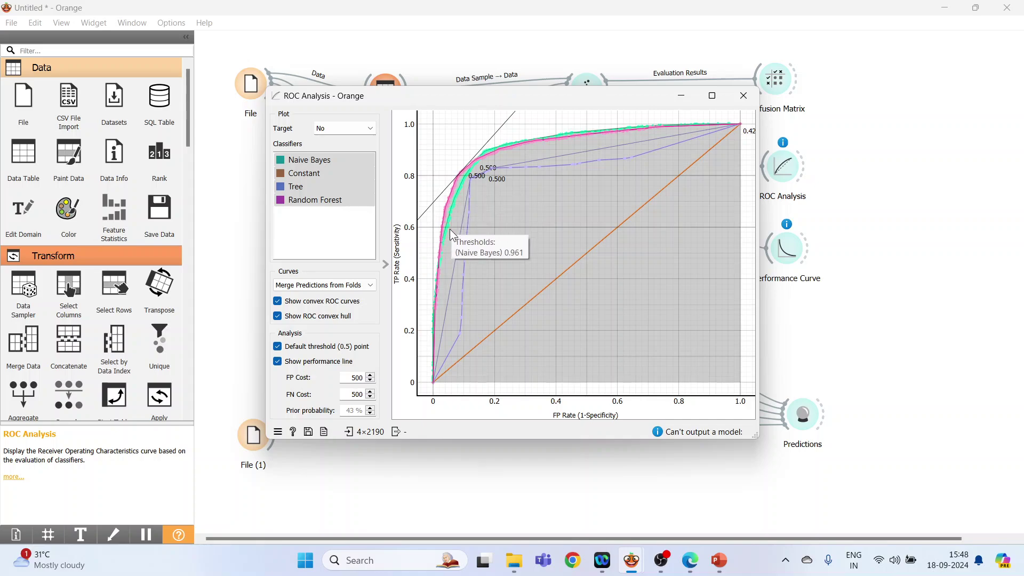
pyautogui.moveTo(438, 288)
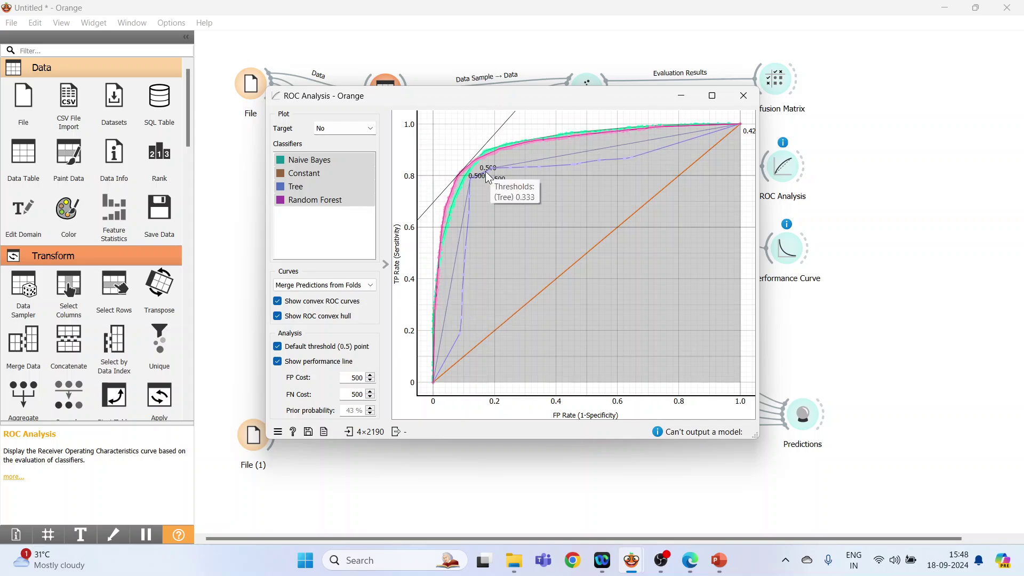
pyautogui.moveTo(468, 174)
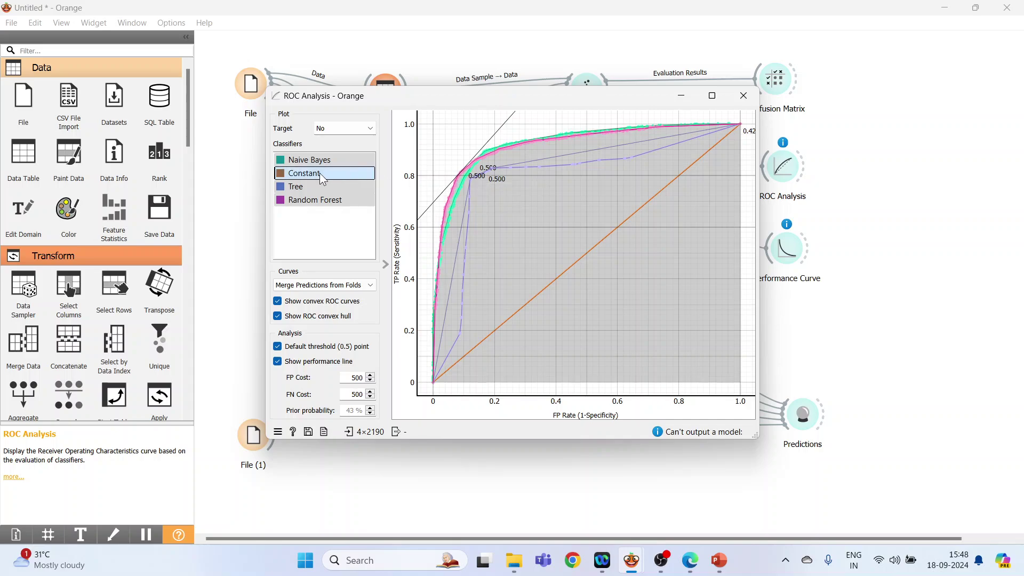
pyautogui.keyDown('ctrl'); pyautogui.click(306, 187); pyautogui.keyUp('ctrl')
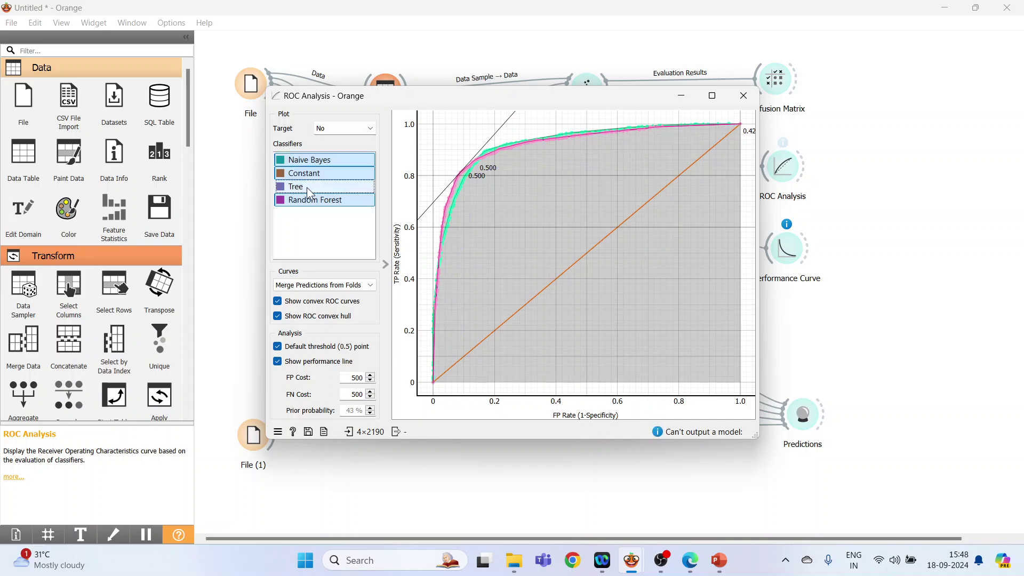
pyautogui.keyDown('ctrl'); pyautogui.click(308, 190); pyautogui.keyUp('ctrl')
pyautogui.keyDown('ctrl'); pyautogui.click(315, 203); pyautogui.keyUp('ctrl')
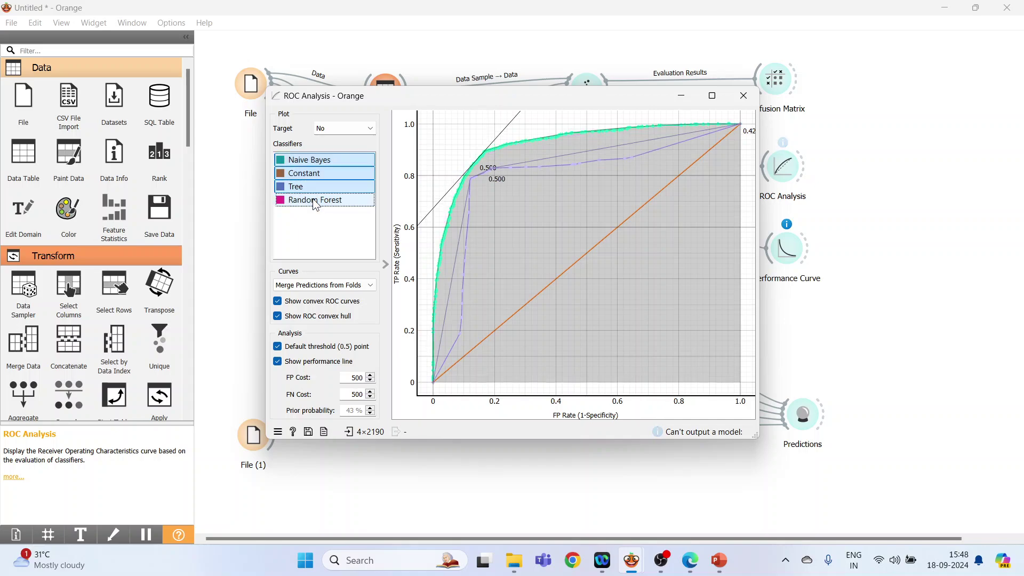
pyautogui.keyDown('ctrl'); pyautogui.click(316, 201); pyautogui.keyUp('ctrl')
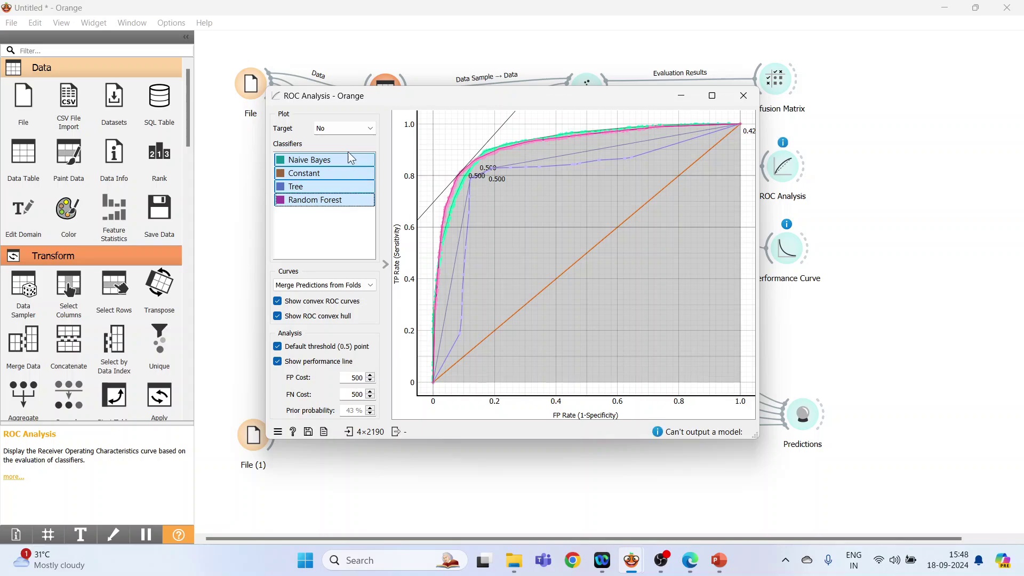
pyautogui.click(372, 129)
pyautogui.click(357, 155)
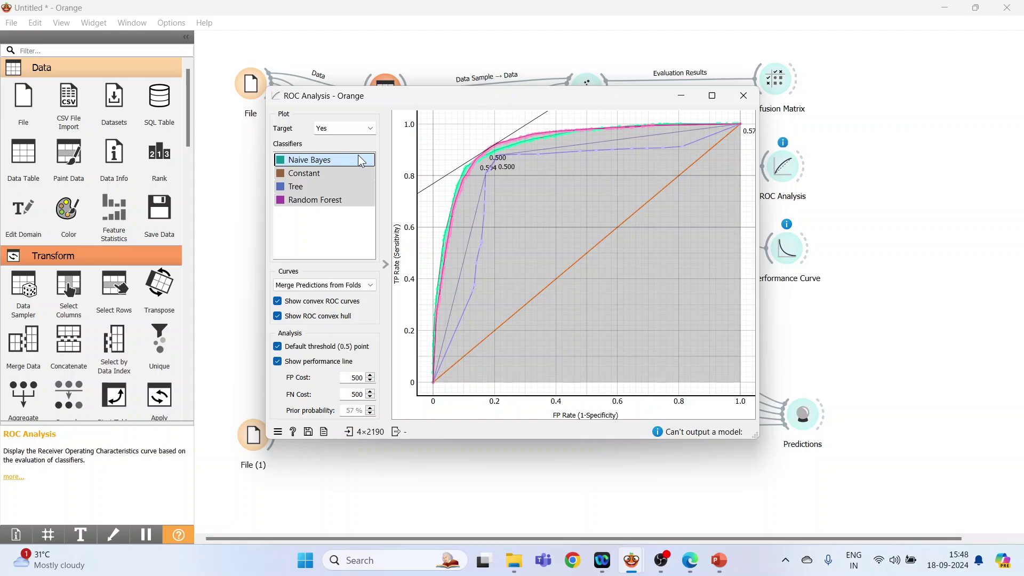
pyautogui.click(754, 97)
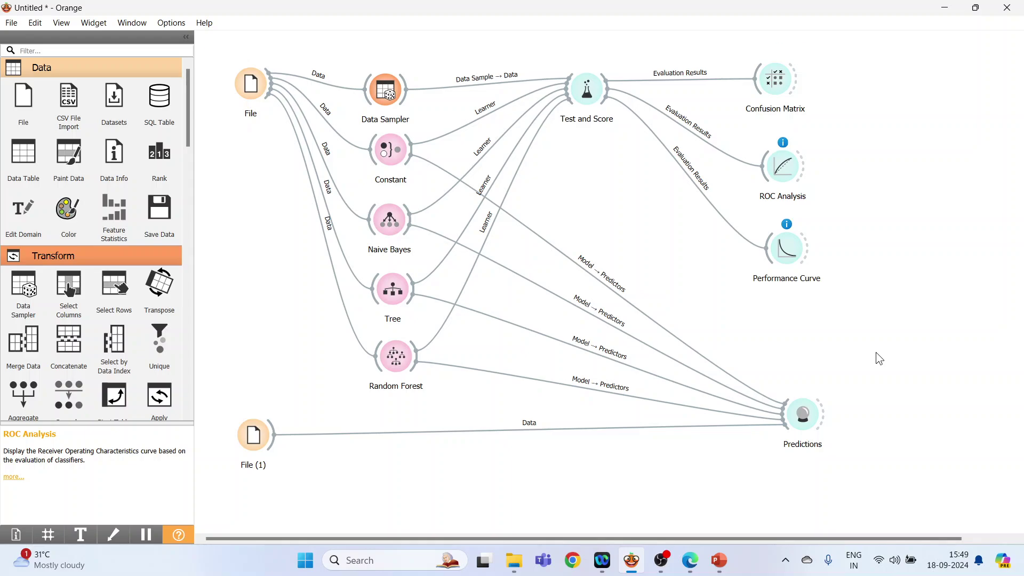
# - Switch to PowerPoint and show slide 6, the Thank You slide
pyautogui.click(719, 560)
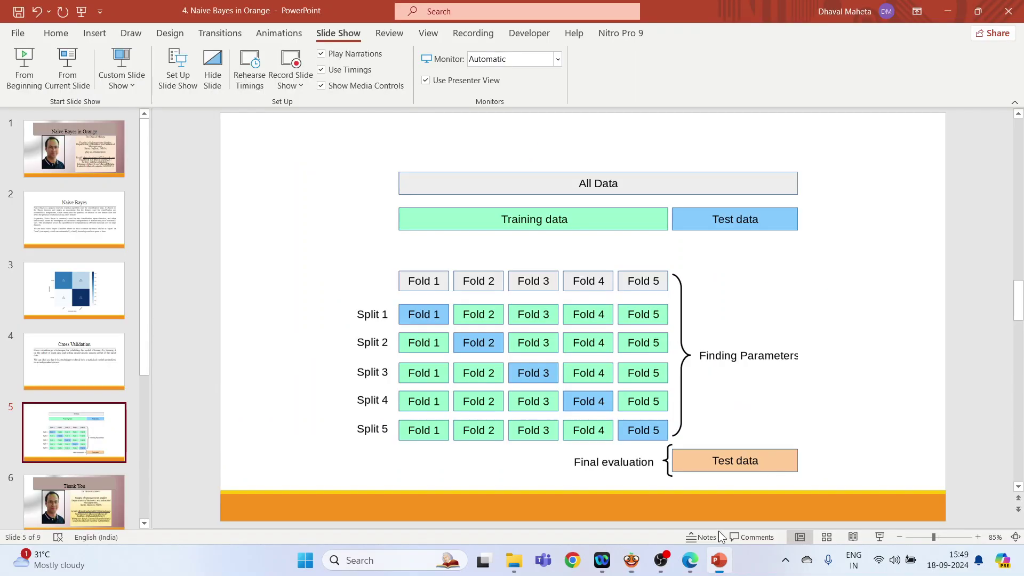
pyautogui.click(82, 491)
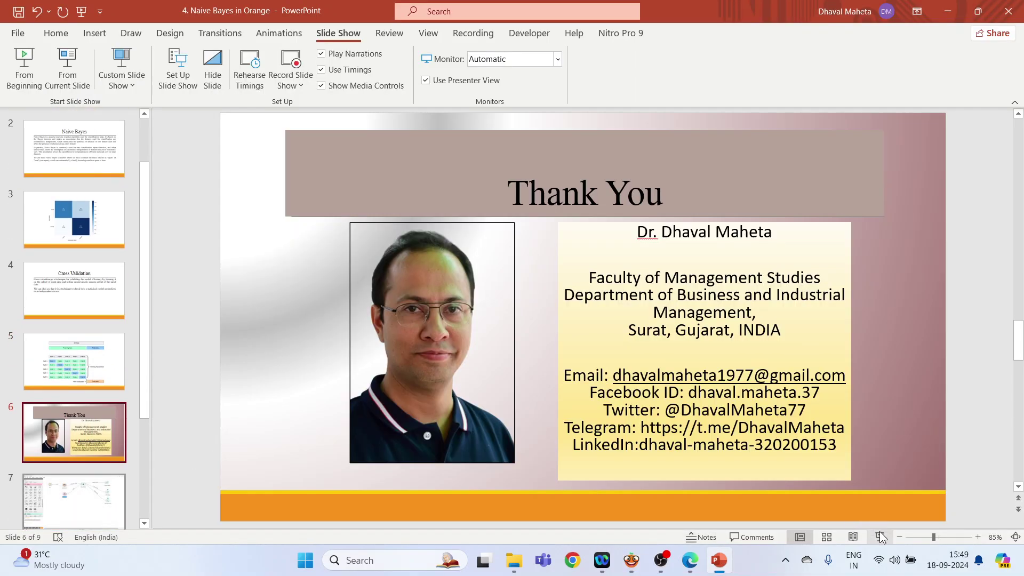